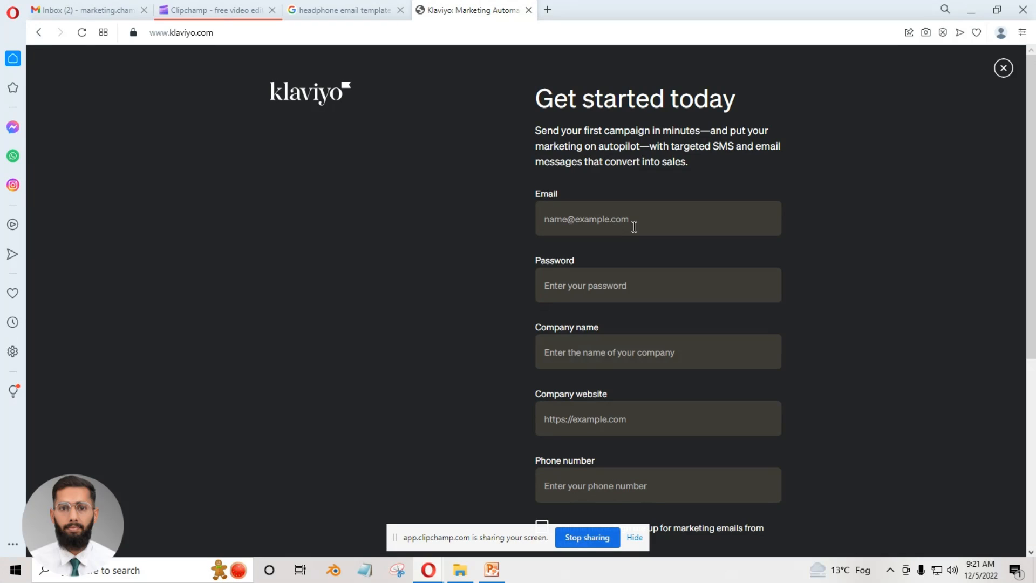
Enter the account's email address in the sign-up form.
{"action": "left_click", "coordinate": [634, 226]}
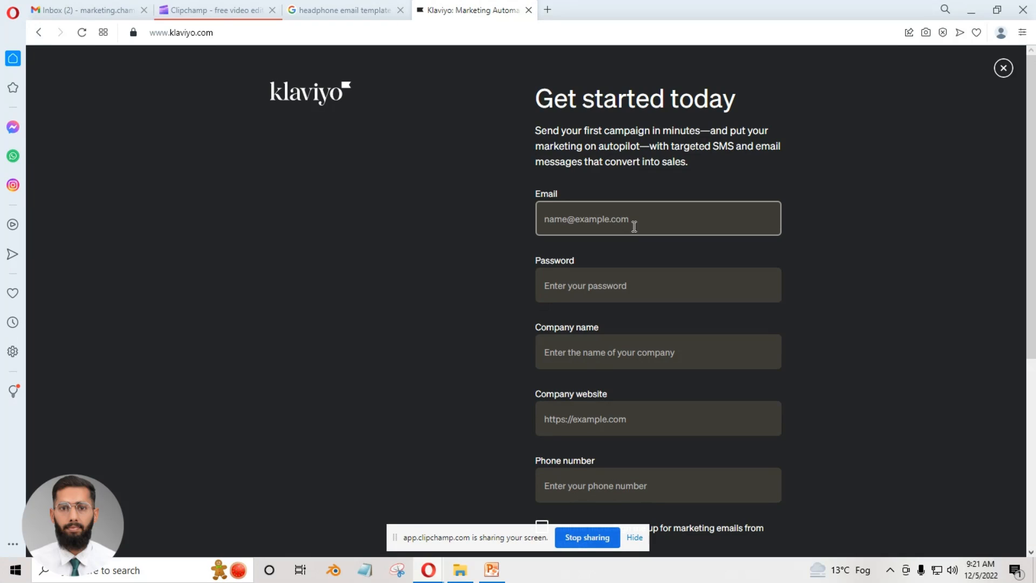
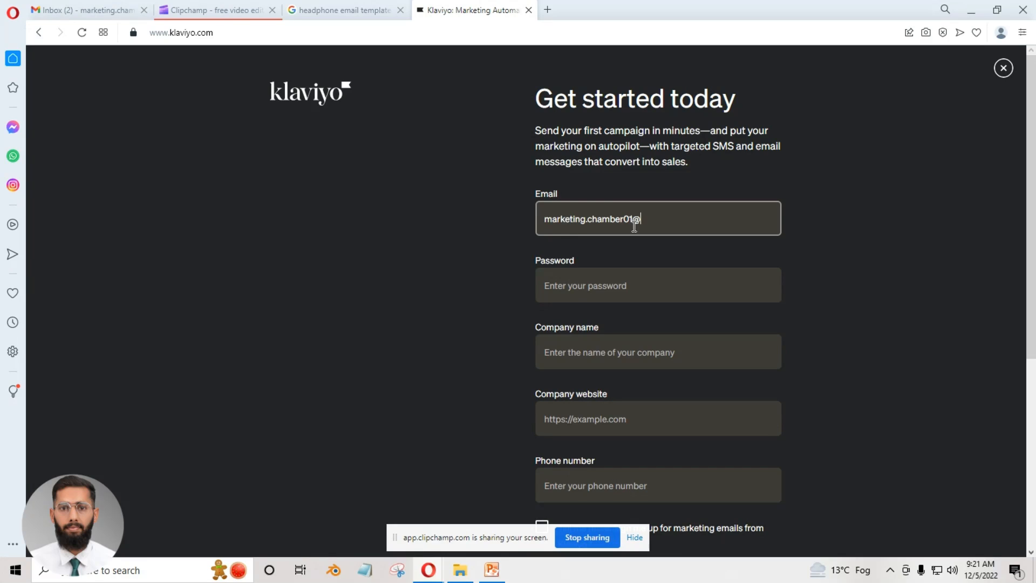
Enter the account password in the sign-up form.
{"action": "left_click", "coordinate": [621, 286]}
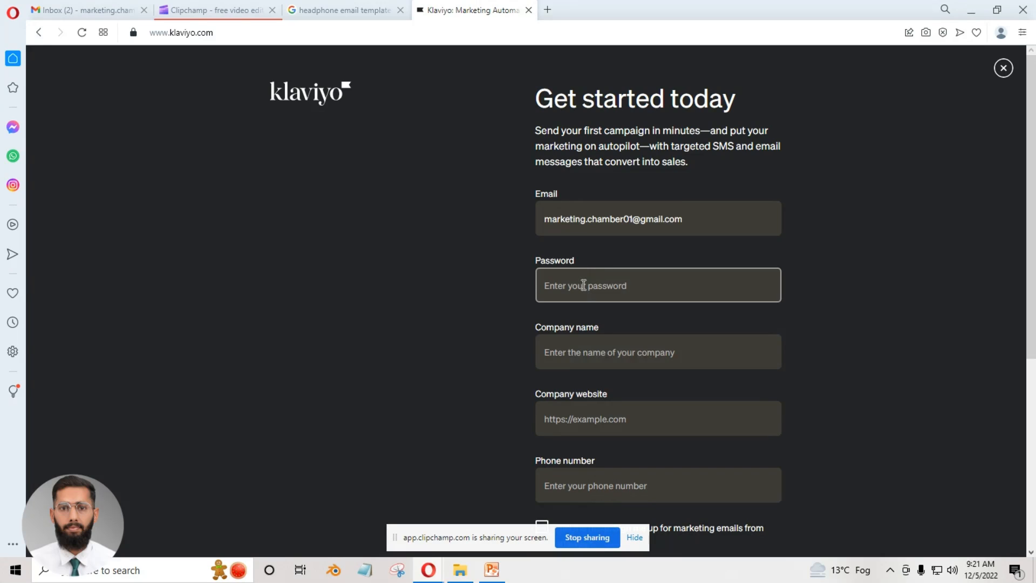
{"action": "type", "text": "•••••••••••"}
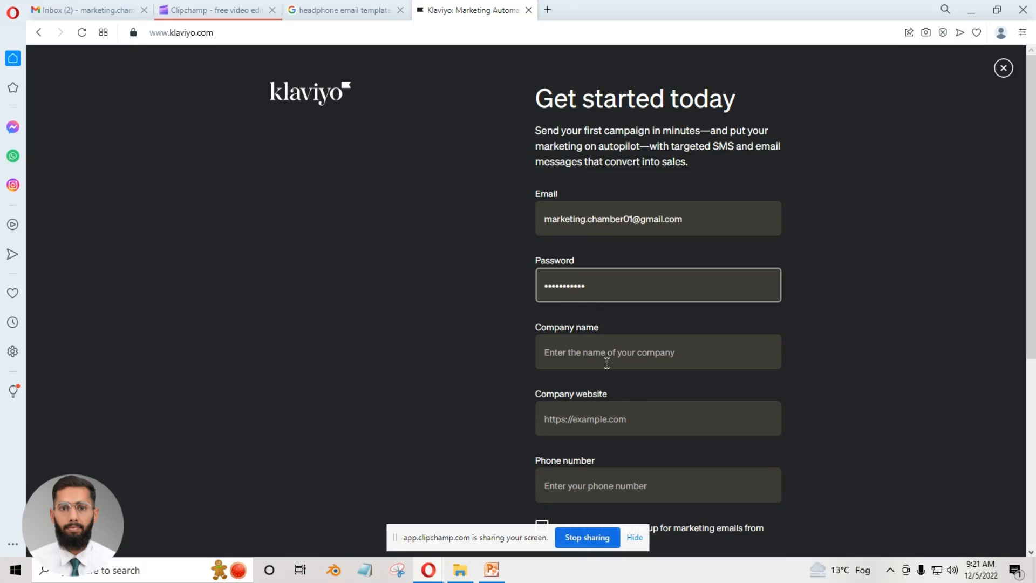
{"action": "left_click", "coordinate": [605, 353]}
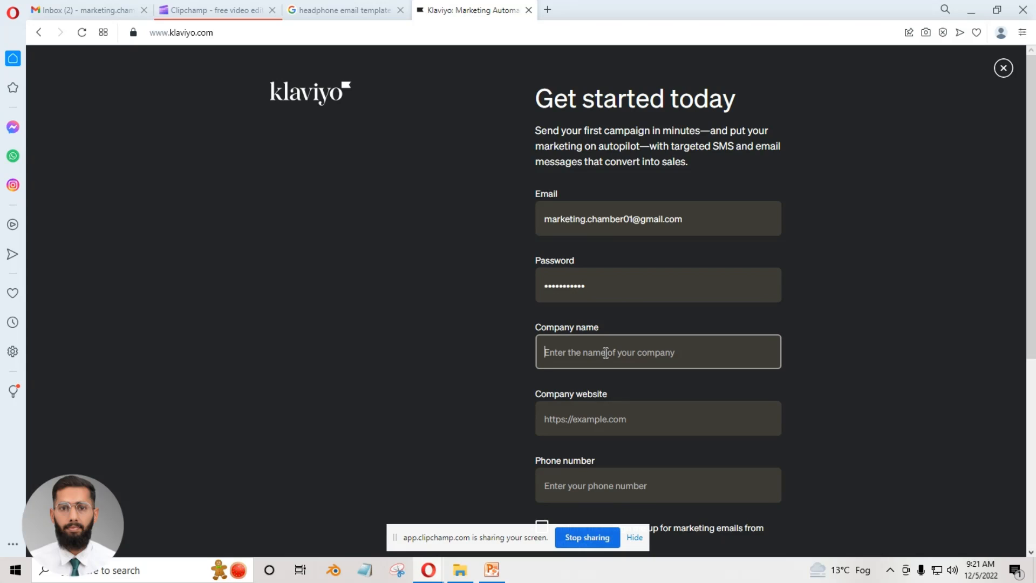
{"action": "type", "text": "Marketing"}
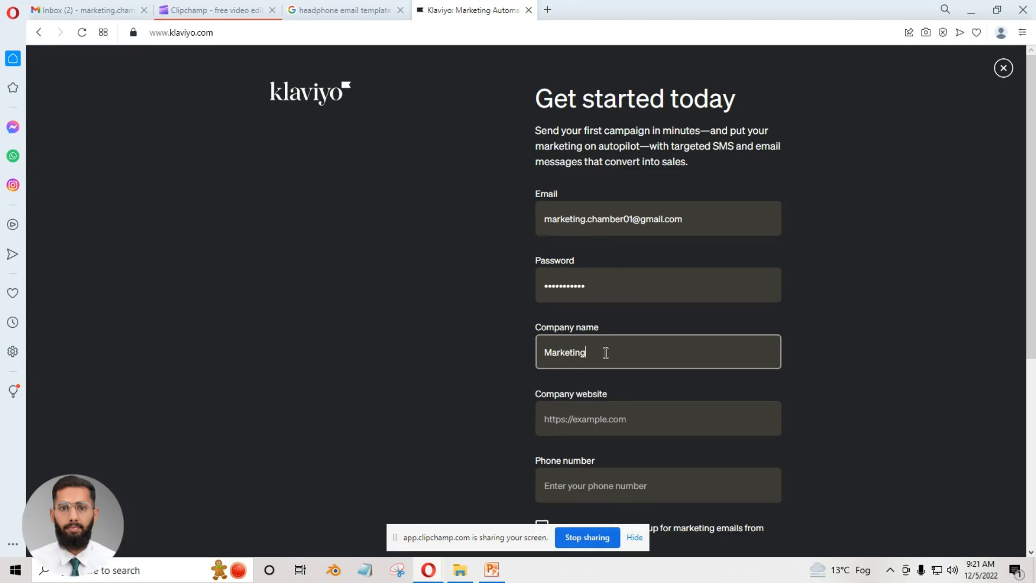
{"action": "type", "text": " Chain"}
{"action": "type", "text": "ber"}
{"action": "left_click", "coordinate": [626, 421]}
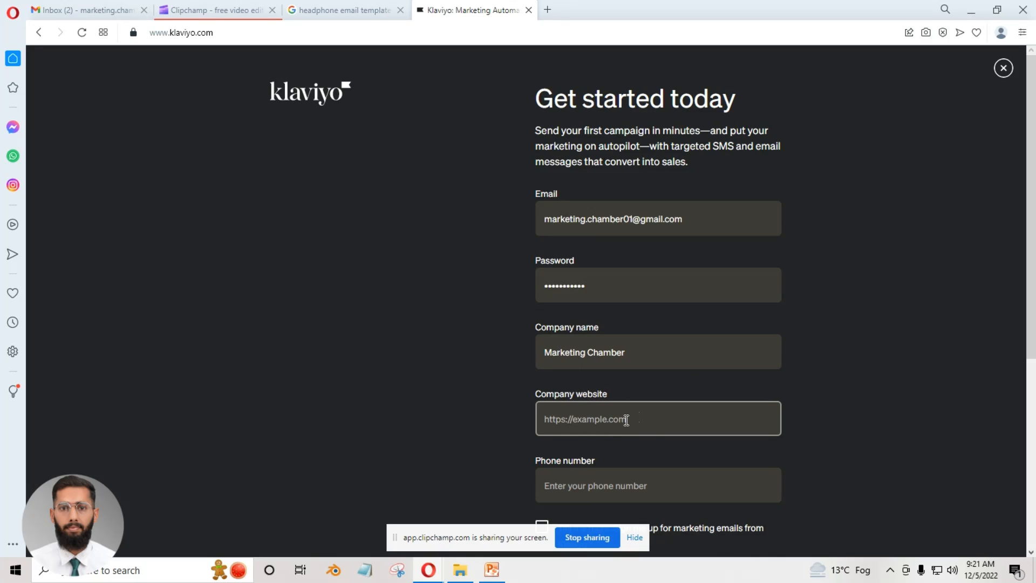
{"action": "type", "text": "www.marketingchamber.com"}
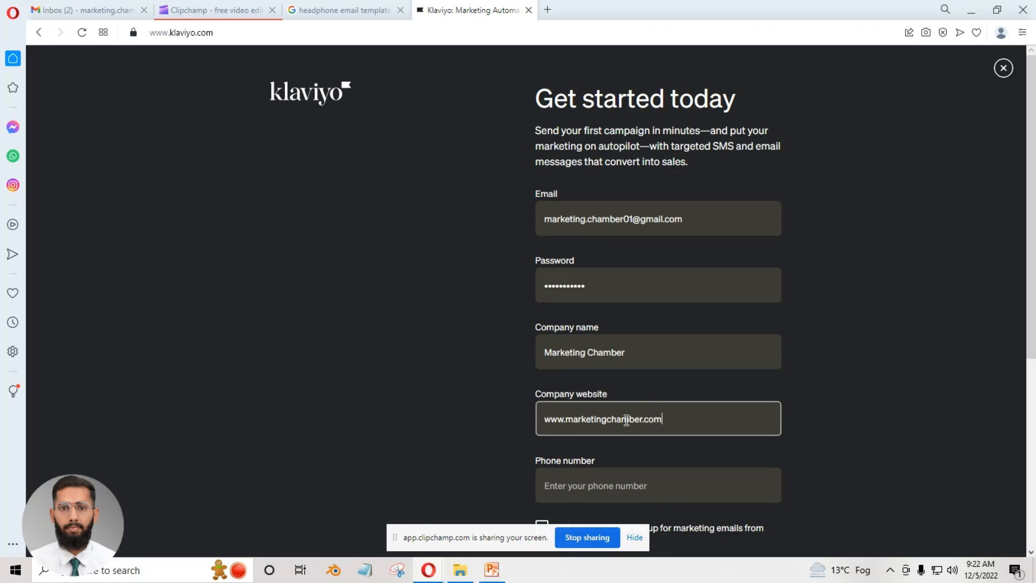
{"action": "left_click", "coordinate": [668, 351]}
Fill in the contact's phone number in the sign-up form.
{"action": "scroll", "coordinate": [451, 379], "scroll_direction": "down", "scroll_amount": 1}
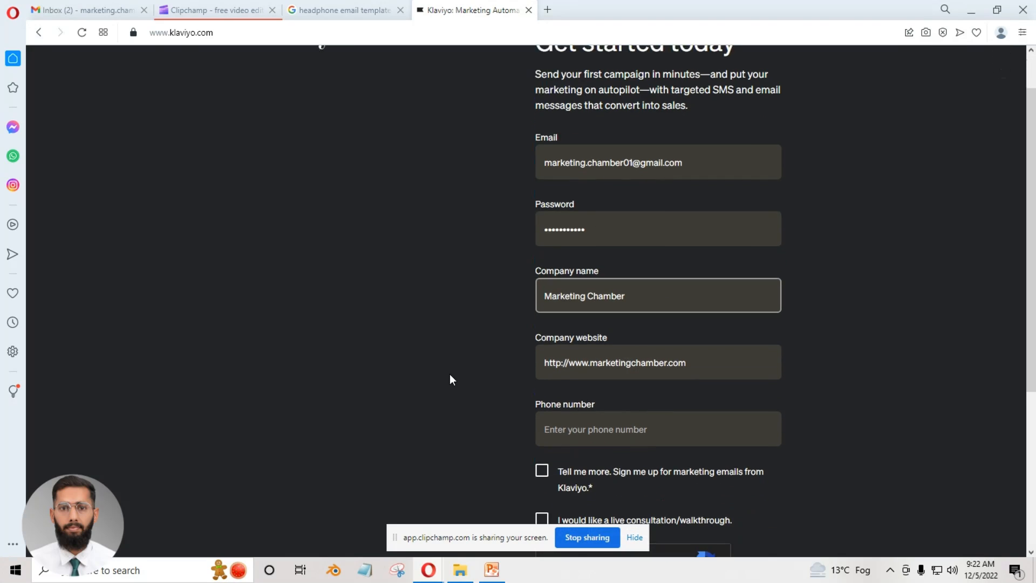
{"action": "left_click", "coordinate": [620, 428]}
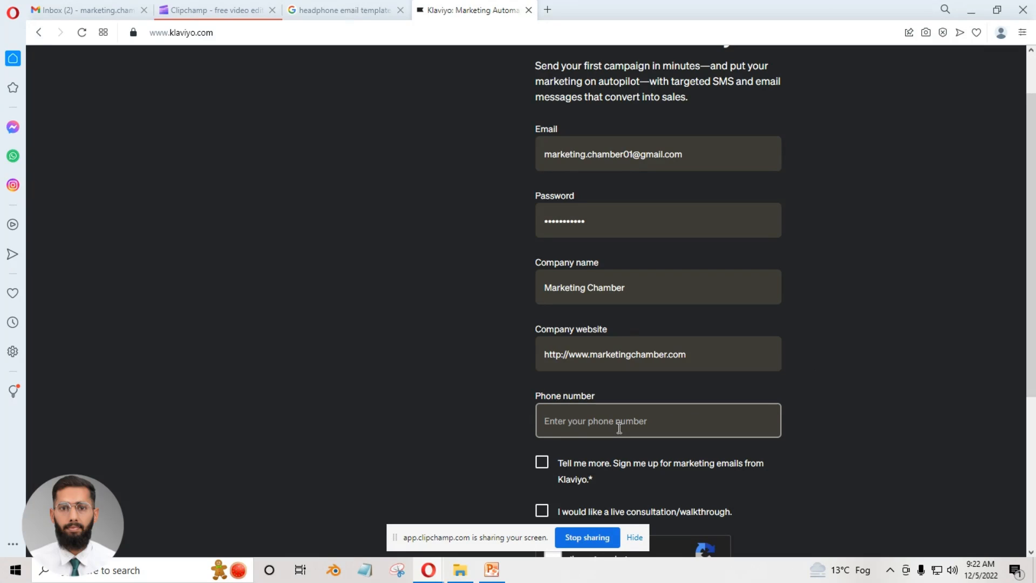
{"action": "left_click", "coordinate": [442, 430]}
Opt in to marketing emails from Klaviyo and to a live consultation/walkthrough.
{"action": "scroll", "coordinate": [484, 414], "scroll_direction": "down", "scroll_amount": 2}
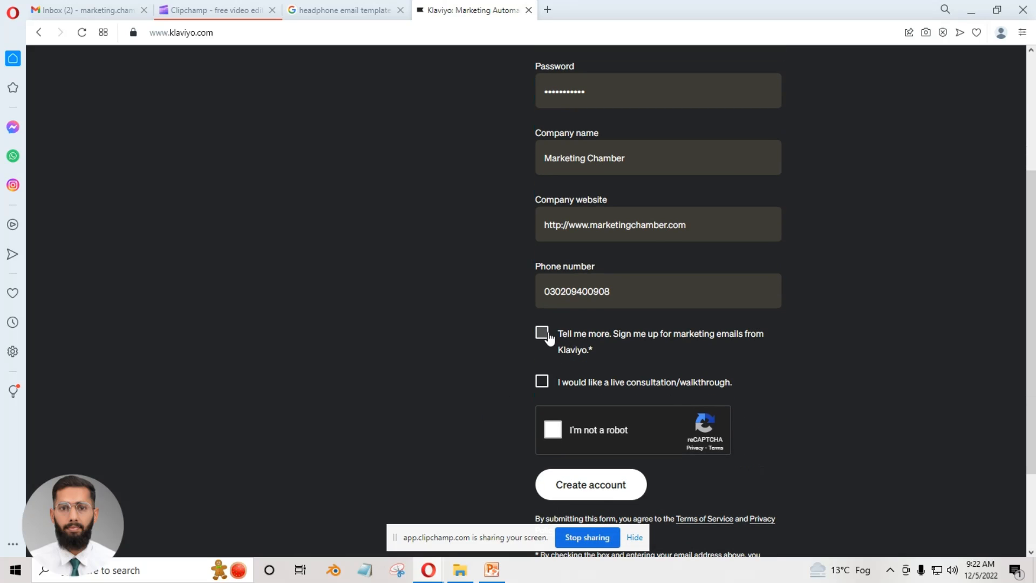
{"action": "left_click", "coordinate": [542, 333]}
{"action": "left_click", "coordinate": [542, 381]}
Start the reCAPTCHA check and submit image squares for the bicycles challenge.
{"action": "left_click", "coordinate": [551, 430]}
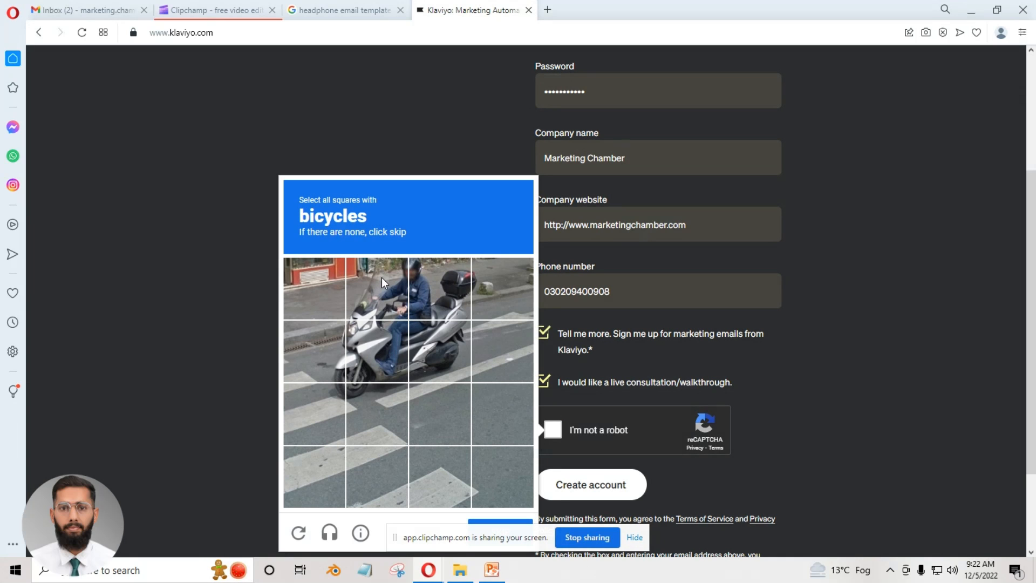
{"action": "left_click", "coordinate": [381, 278]}
{"action": "left_click", "coordinate": [438, 291]}
{"action": "left_click", "coordinate": [441, 337]}
{"action": "left_click", "coordinate": [395, 339]}
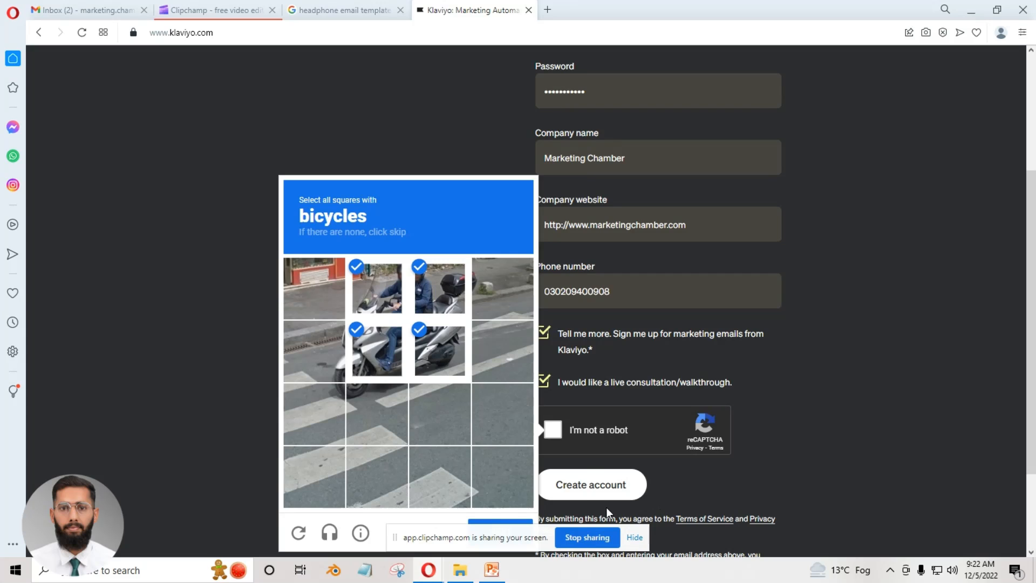
{"action": "left_click", "coordinate": [577, 443]}
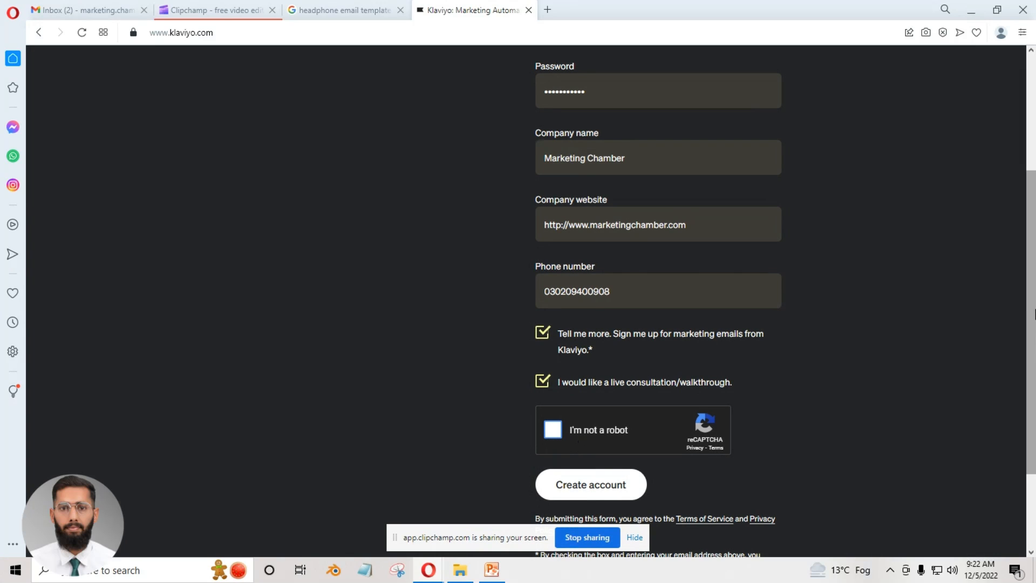
{"action": "scroll", "coordinate": [564, 308], "scroll_direction": "down", "scroll_amount": 2}
{"action": "left_click", "coordinate": [562, 306]}
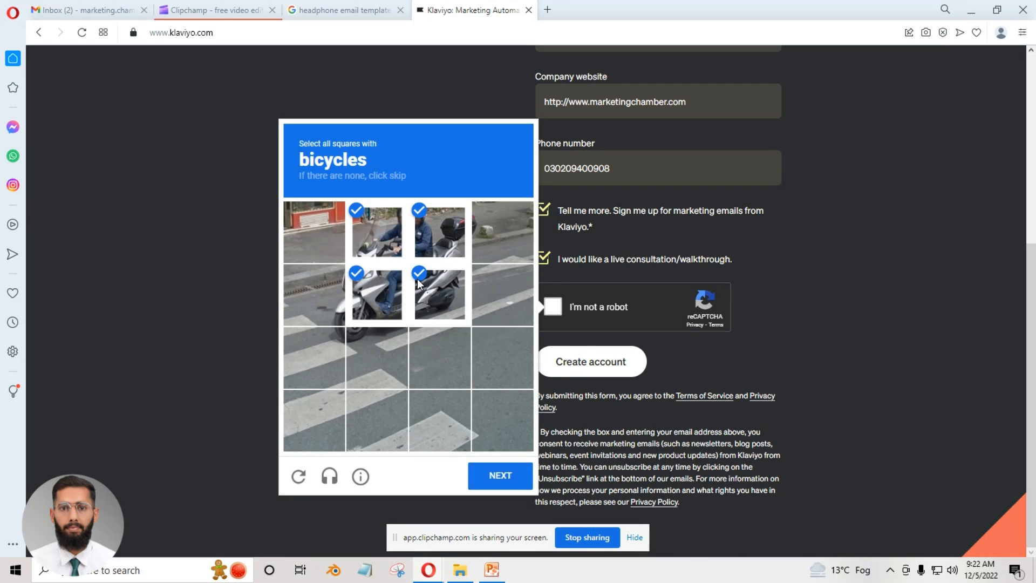
{"action": "left_click", "coordinate": [420, 278]}
{"action": "left_click", "coordinate": [489, 474]}
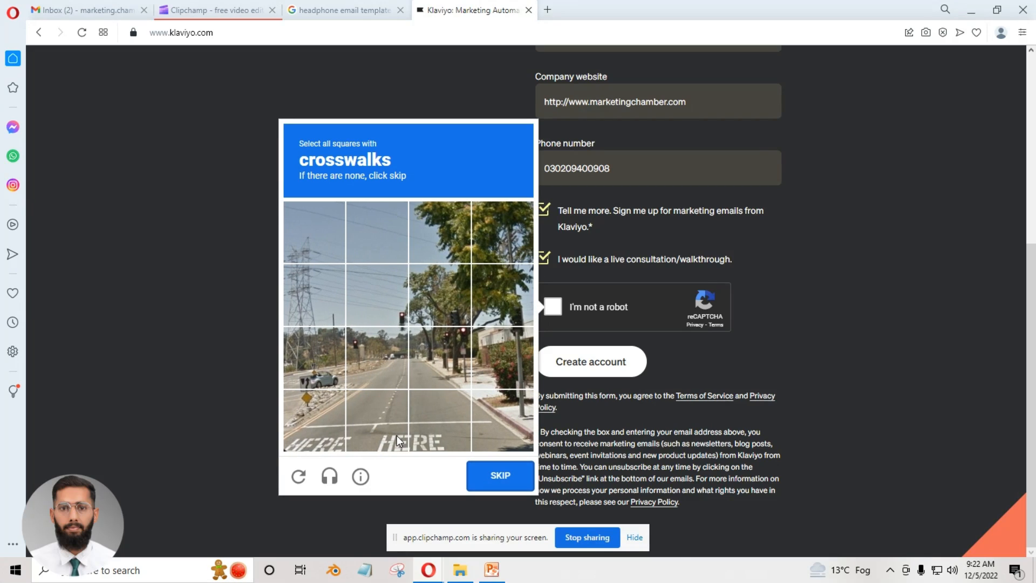
Select squares in the bottom row for the crosswalks challenge, verify them and create the account.
{"action": "left_click", "coordinate": [332, 433]}
{"action": "left_click", "coordinate": [359, 433]}
{"action": "left_click", "coordinate": [440, 449]}
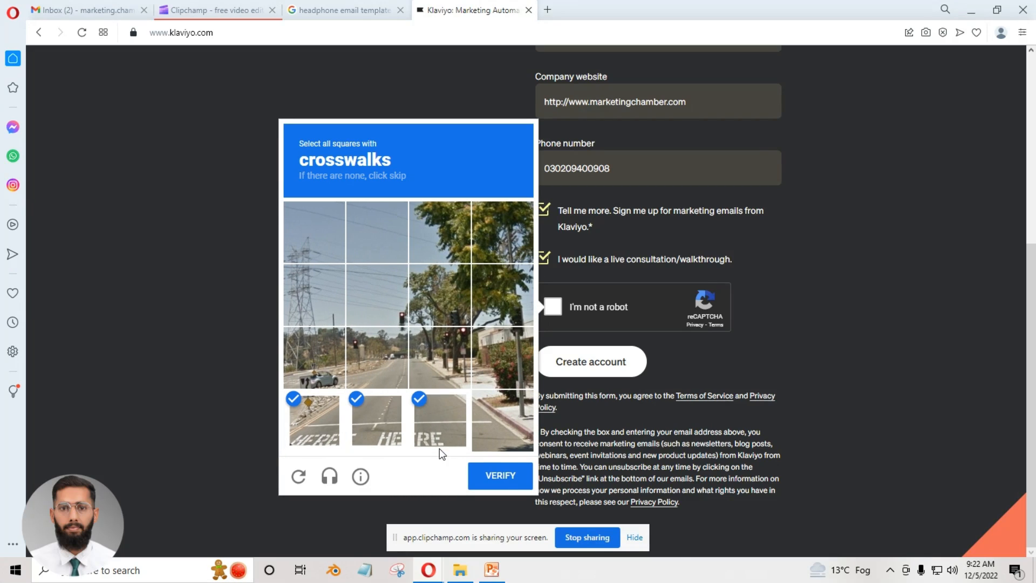
{"action": "left_click", "coordinate": [491, 470]}
{"action": "left_click", "coordinate": [595, 361]}
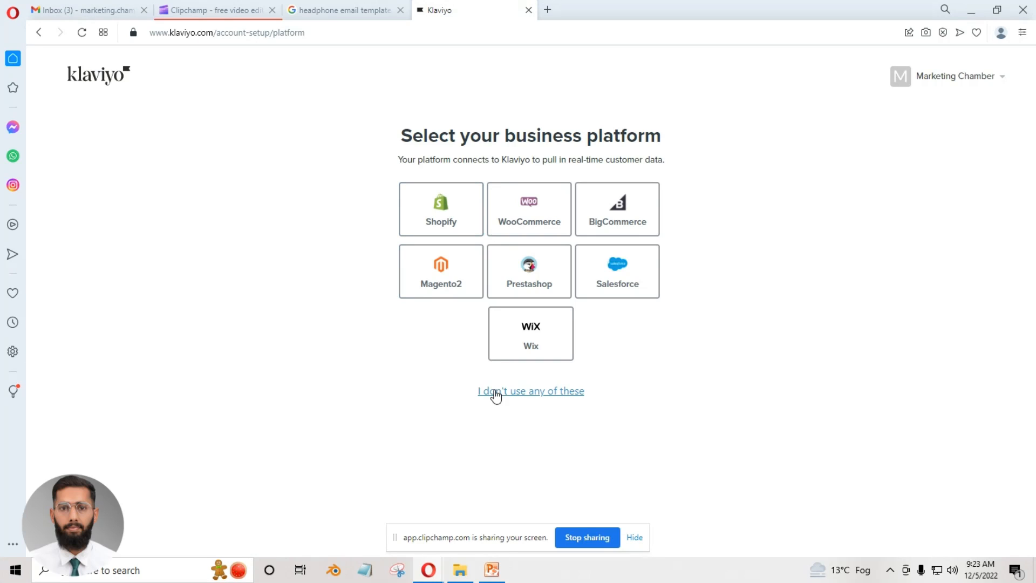
State that none of the listed business platforms is used and choose a contact count of Less than 1K.
{"action": "left_click", "coordinate": [532, 394]}
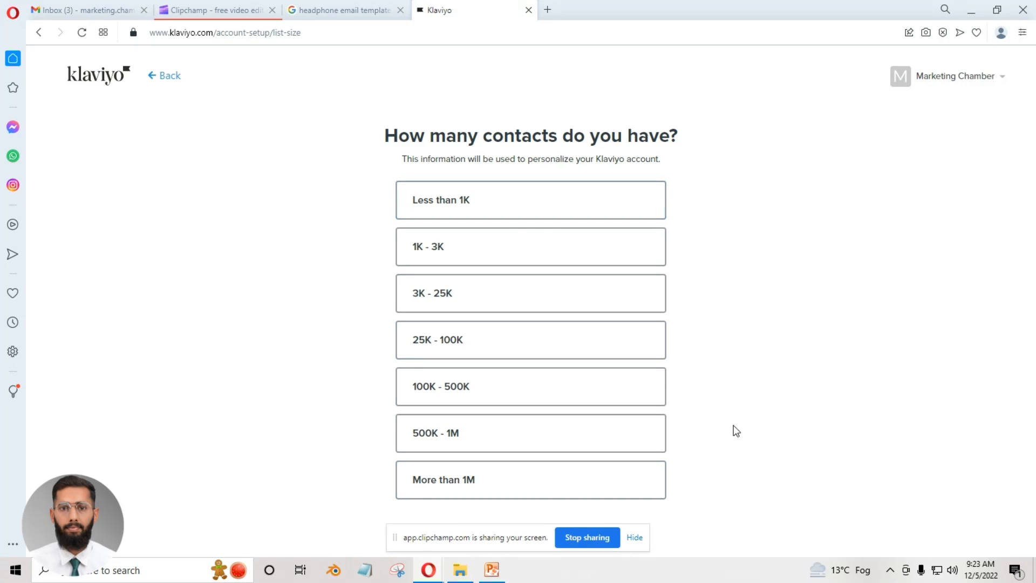
{"action": "left_click", "coordinate": [477, 211]}
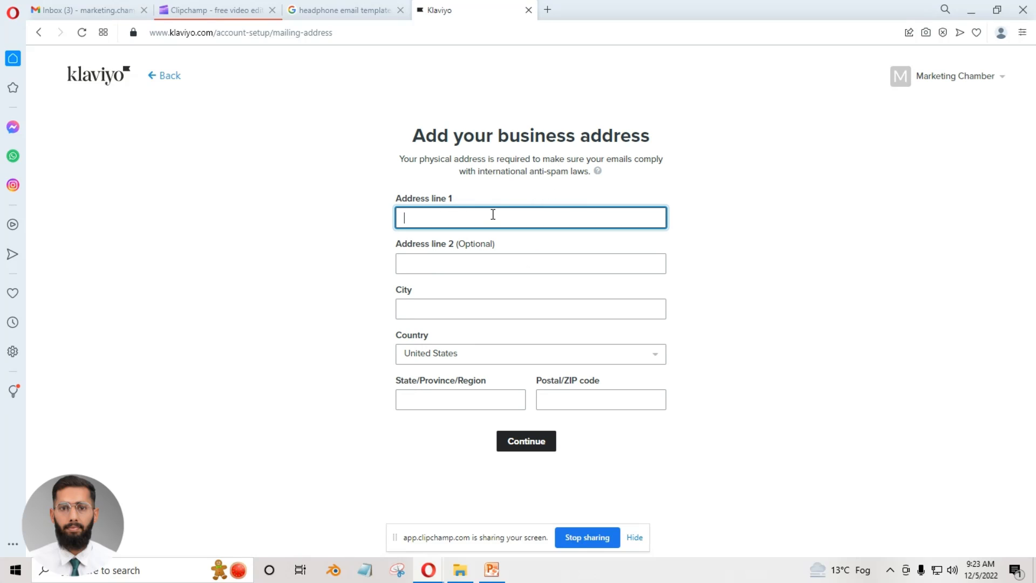
Fill in the first address line and the city of the business address.
{"action": "type", "text": "Mailsi (Vehari)"}
{"action": "left_click_drag", "start_coordinate": [461, 217], "coordinate": [434, 217]}
{"action": "left_click", "coordinate": [431, 218]}
{"action": "left_click", "coordinate": [407, 263]}
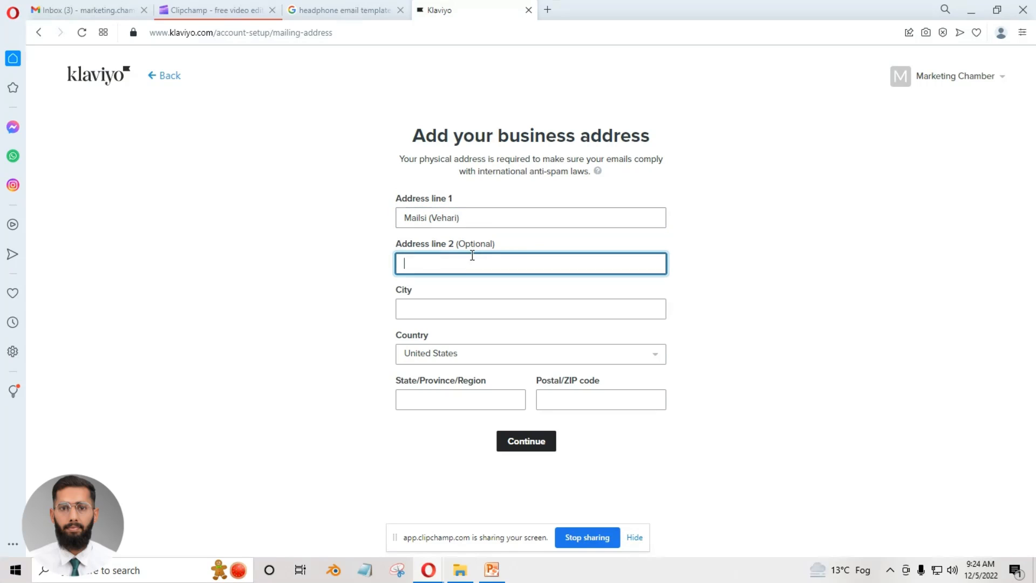
{"action": "left_click", "coordinate": [450, 310]}
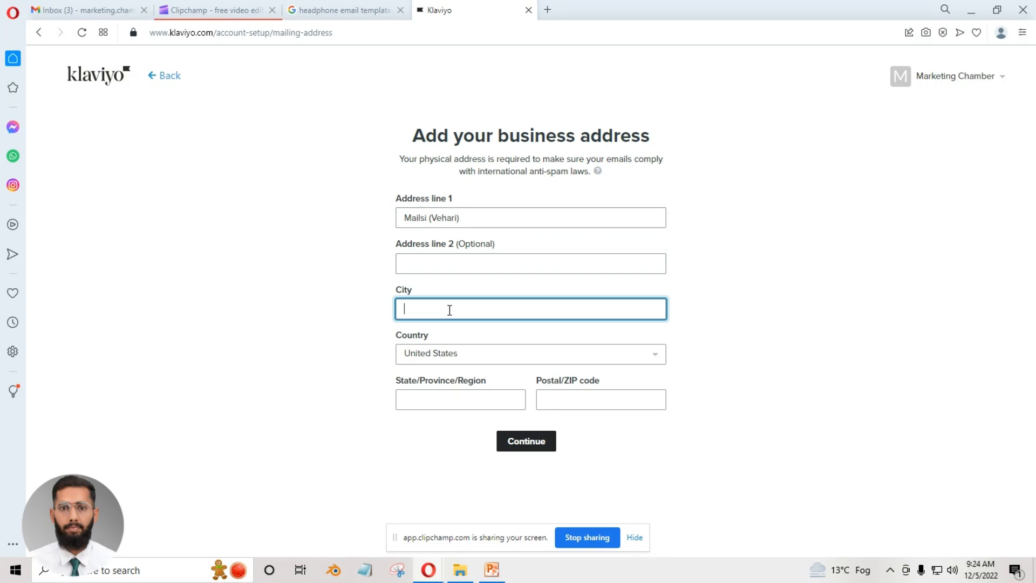
{"action": "type", "text": "Mailsi"}
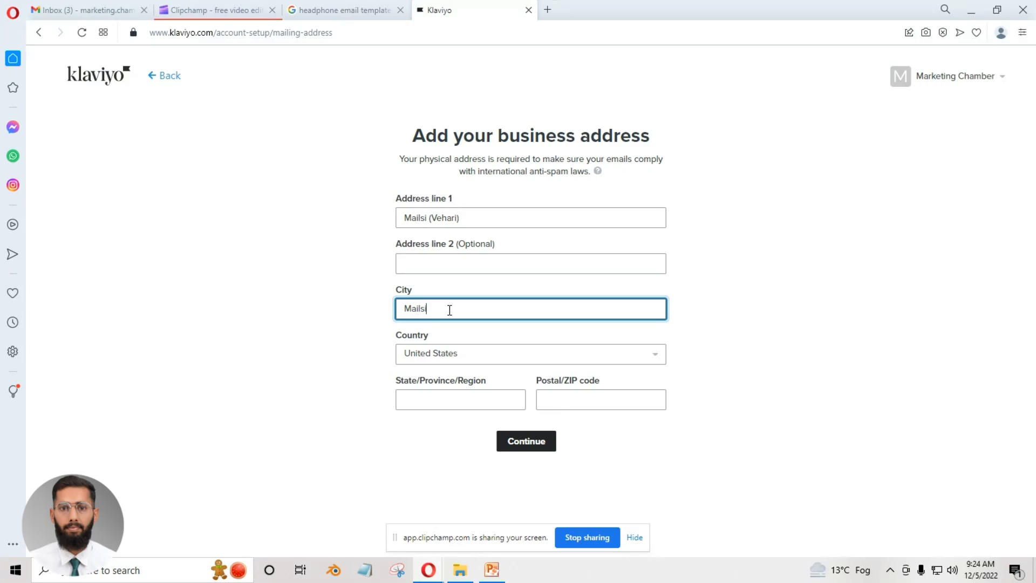
{"action": "type", "text": " (Pakistan)"}
Set the country of the business address to Pakistan.
{"action": "left_click", "coordinate": [456, 353]}
{"action": "left_click", "coordinate": [484, 75]}
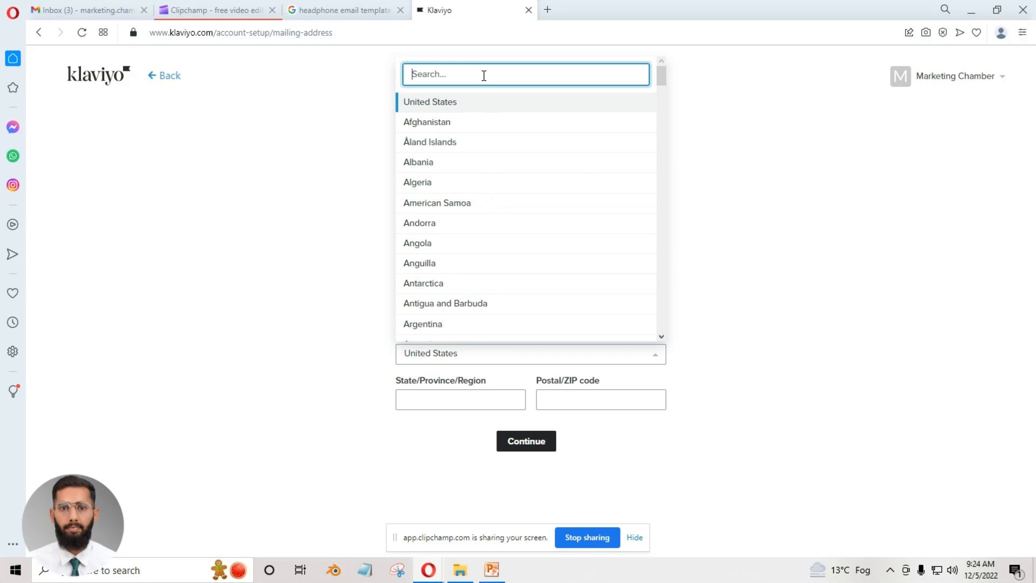
{"action": "type", "text": "pakis"}
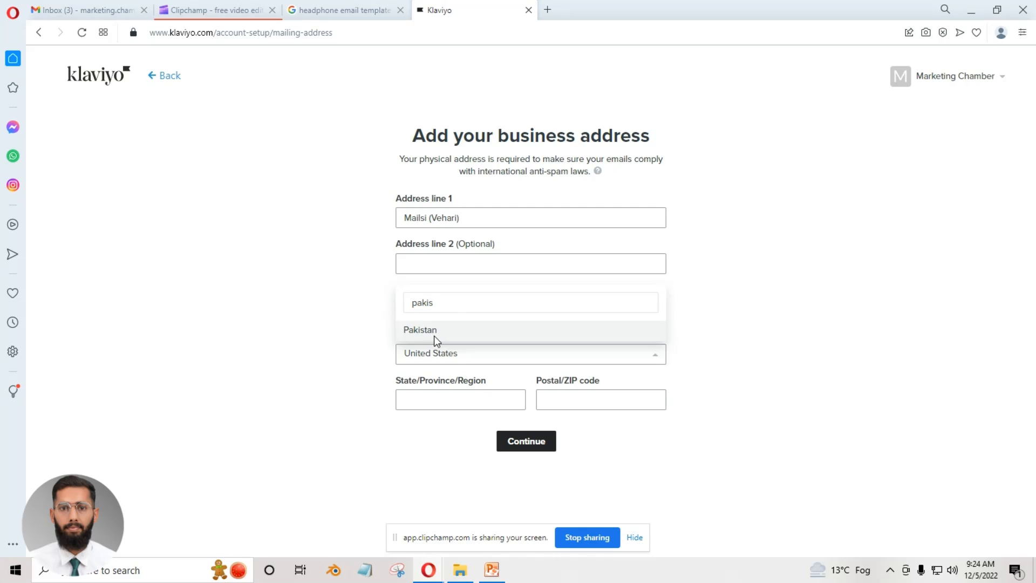
{"action": "left_click", "coordinate": [434, 333]}
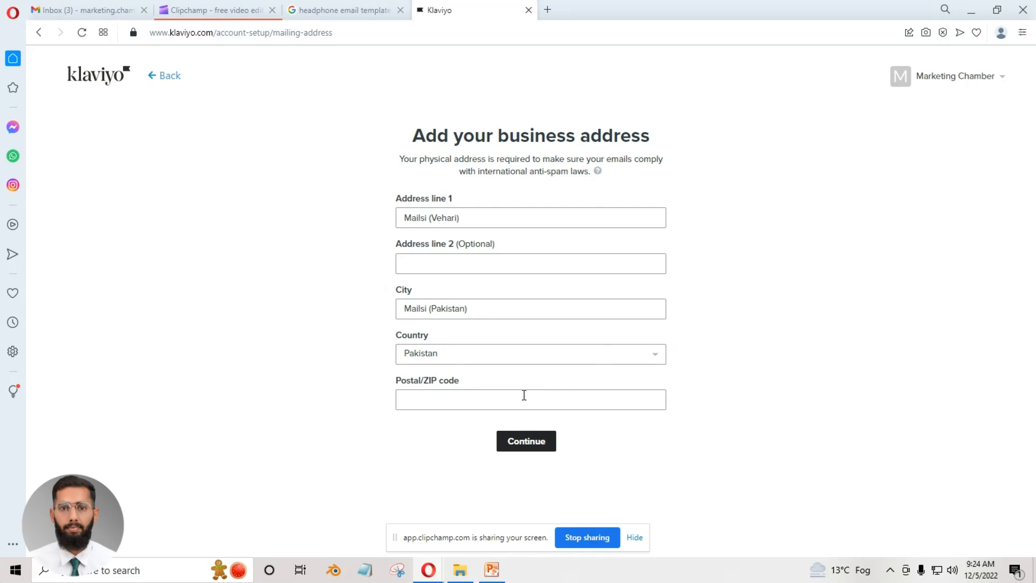
Enter the postal code of the business address and continue to the sender information.
{"action": "left_click", "coordinate": [484, 397]}
{"action": "type", "text": "61200"}
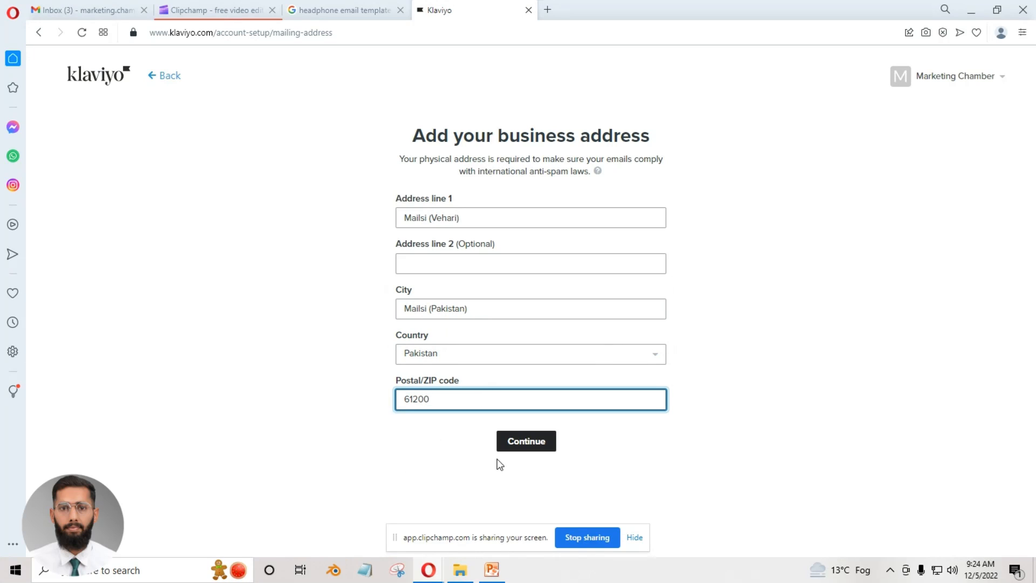
{"action": "left_click", "coordinate": [361, 452]}
{"action": "left_click", "coordinate": [517, 440]}
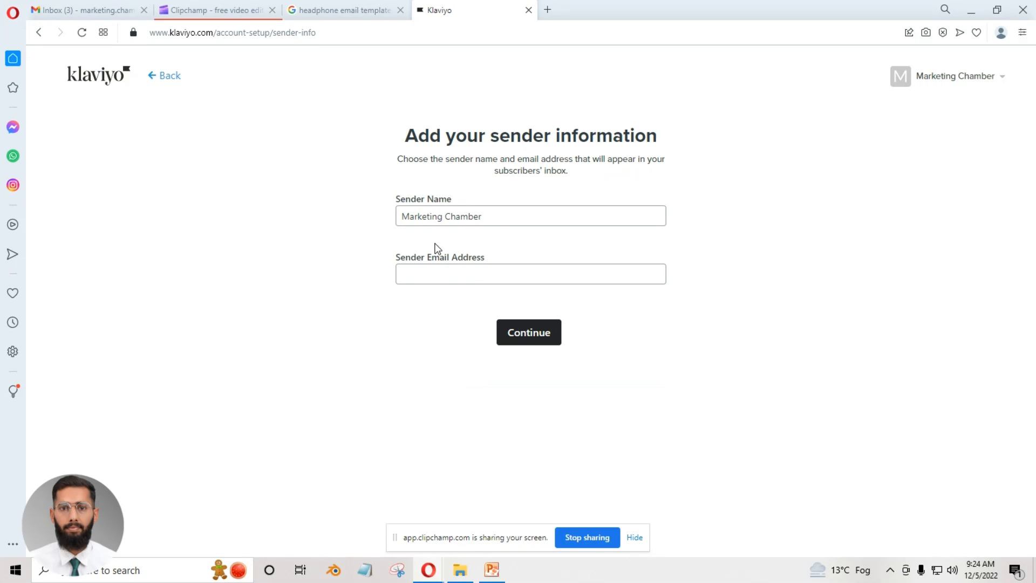
Enter the sender's email address, keep the given sender name and continue to the business goal question.
{"action": "left_click", "coordinate": [478, 268]}
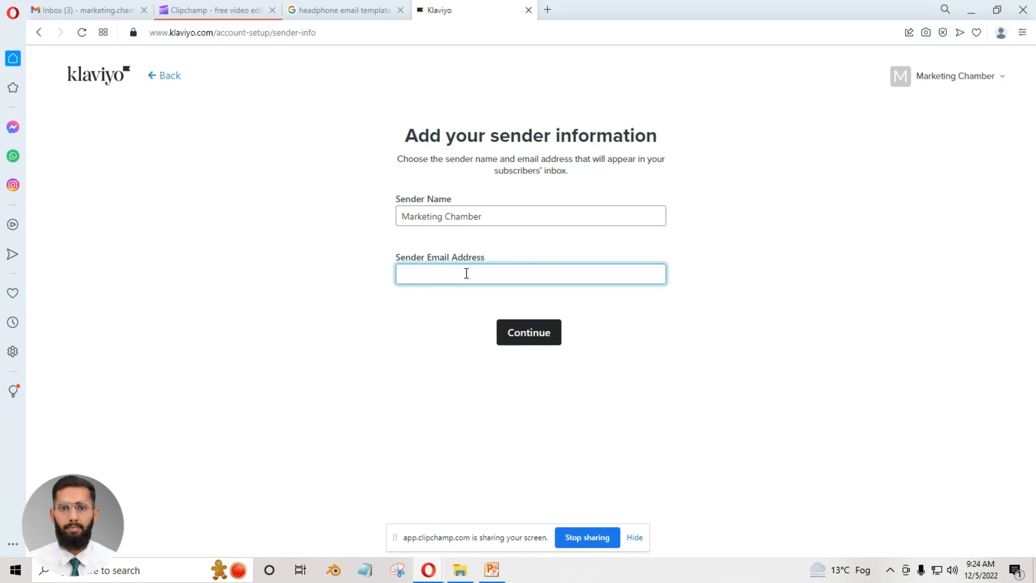
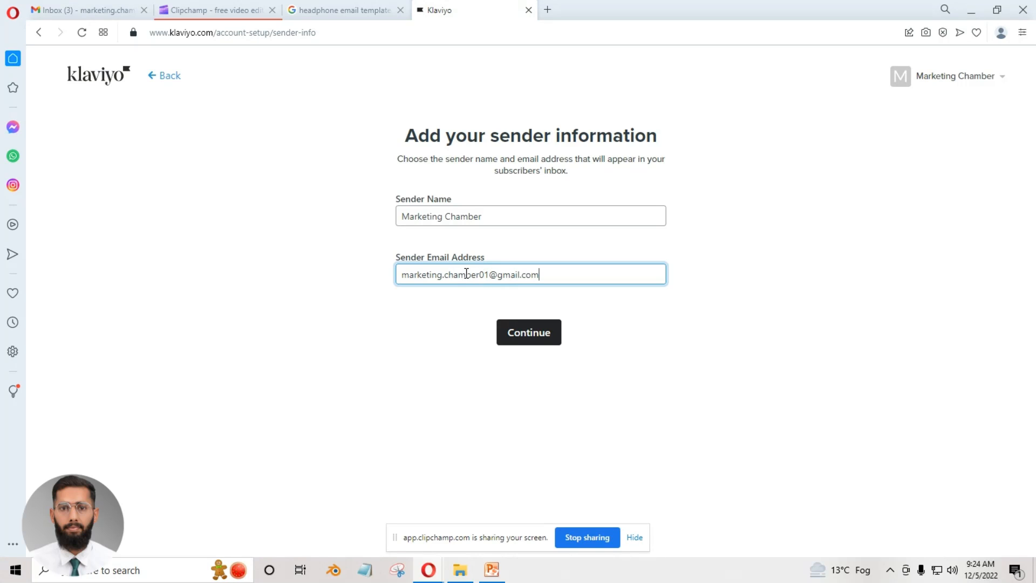
{"action": "left_click", "coordinate": [478, 382]}
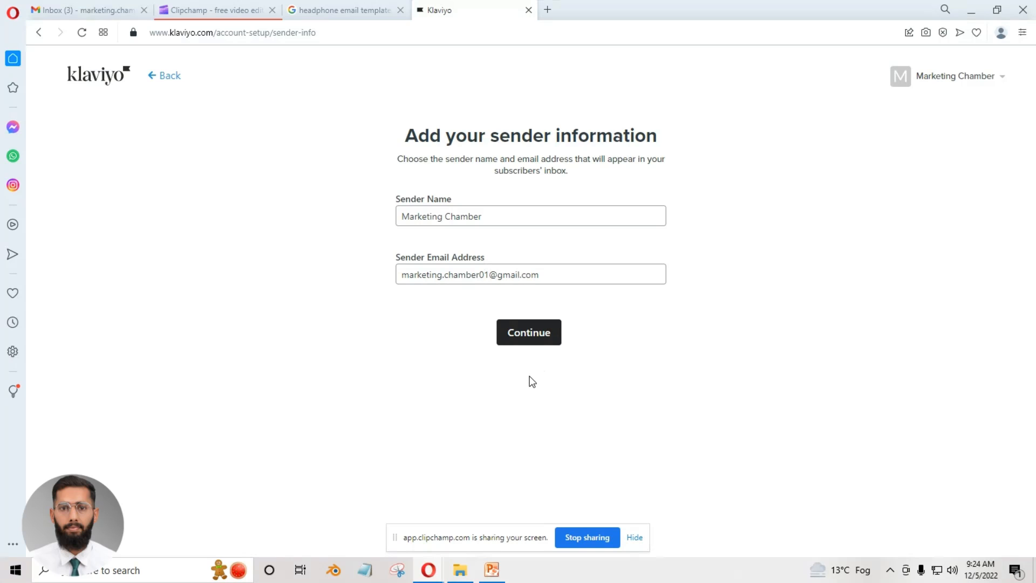
{"action": "left_click", "coordinate": [538, 339]}
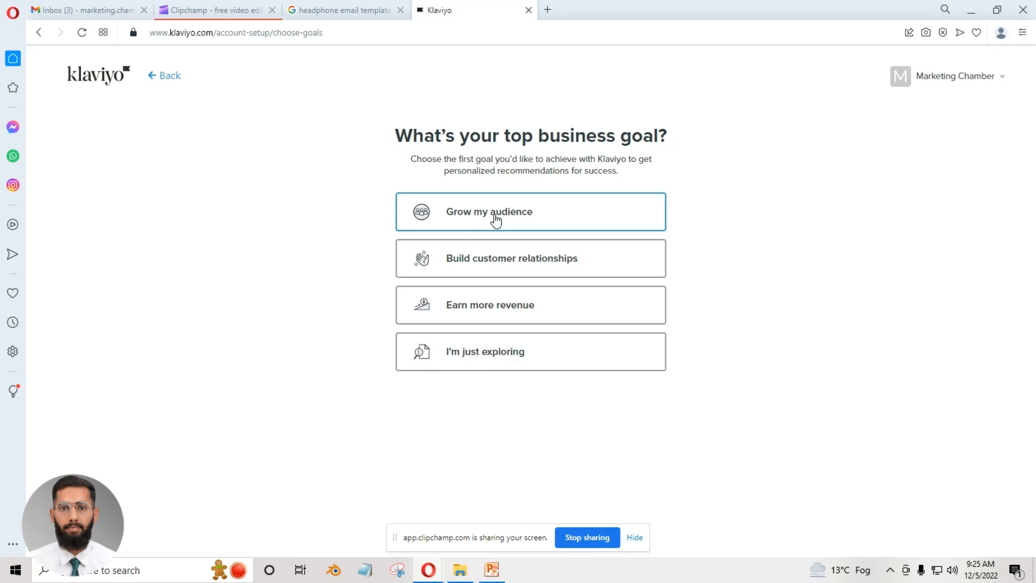
Choose "I'm just exploring" as the top business goal and "Email only" as the way to reach the audience.
{"action": "left_click", "coordinate": [493, 352]}
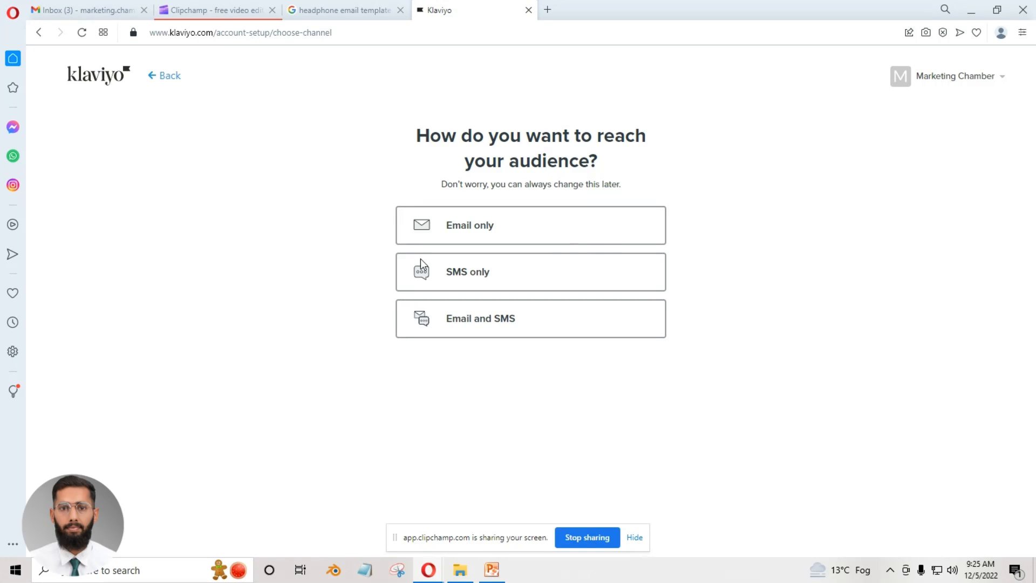
{"action": "left_click", "coordinate": [623, 229]}
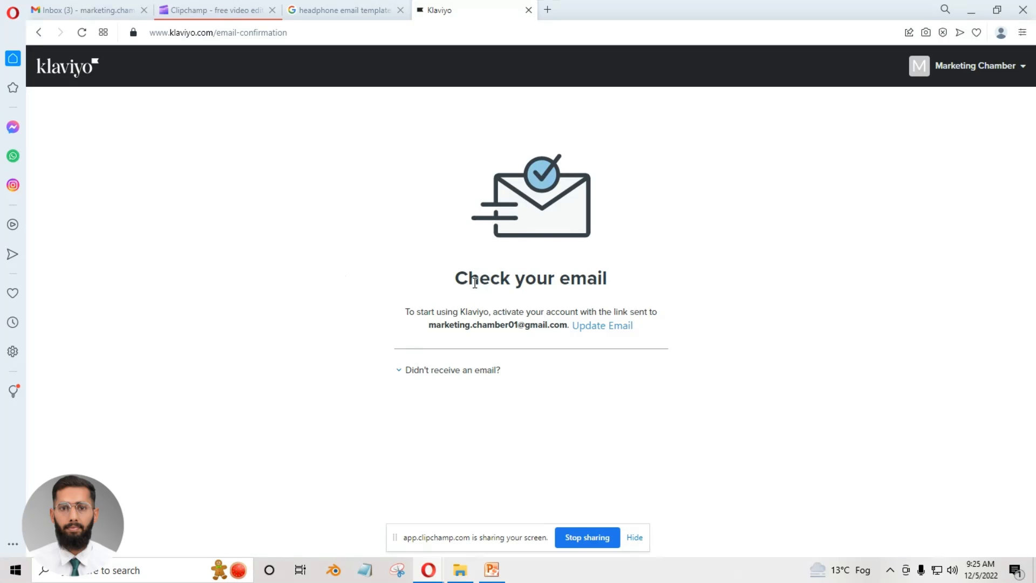
Open the Klaviyo confirmation message in the Gmail inbox, confirm the email address and return to the Klaviyo home page.
{"action": "left_click", "coordinate": [54, 9]}
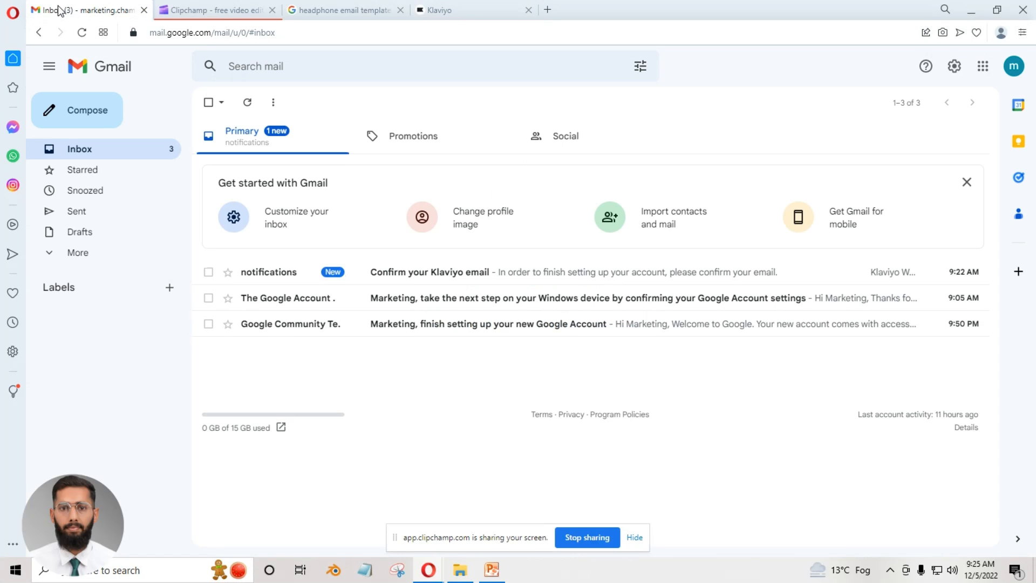
{"action": "left_click", "coordinate": [448, 273]}
{"action": "scroll", "coordinate": [583, 402], "scroll_direction": "down", "scroll_amount": 2}
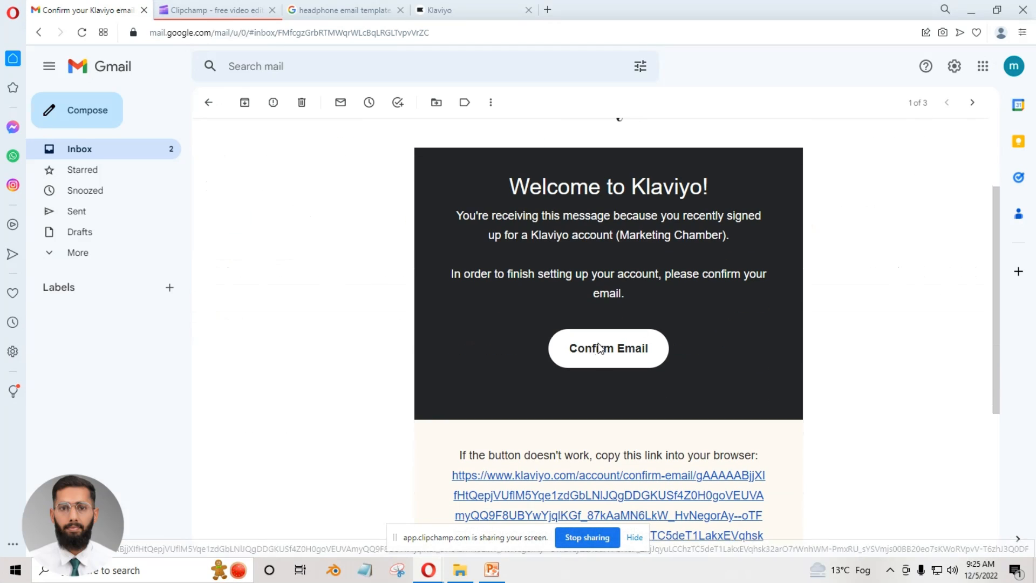
{"action": "left_click", "coordinate": [579, 350]}
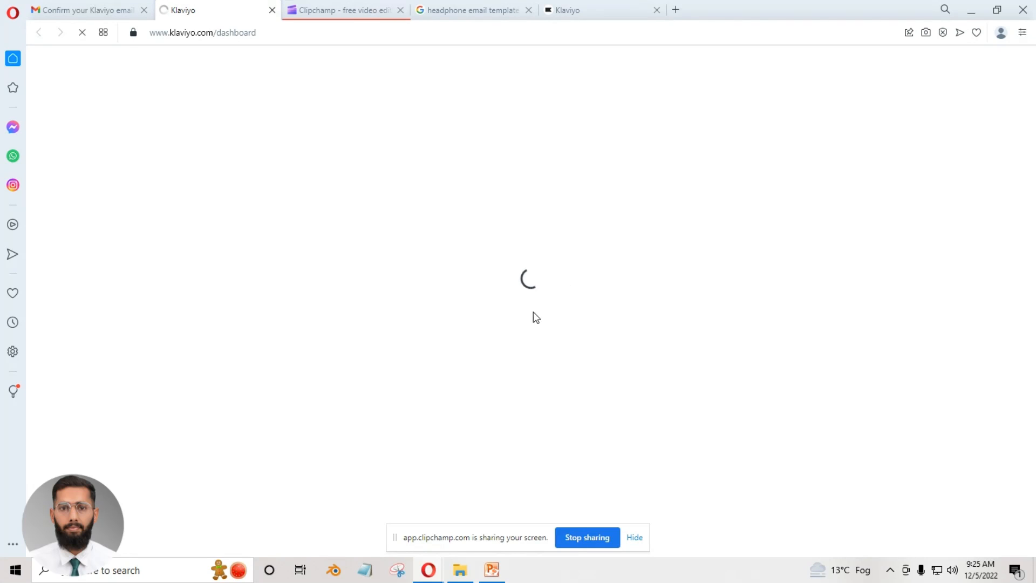
{"action": "left_click", "coordinate": [372, 7]}
{"action": "left_click", "coordinate": [252, 6]}
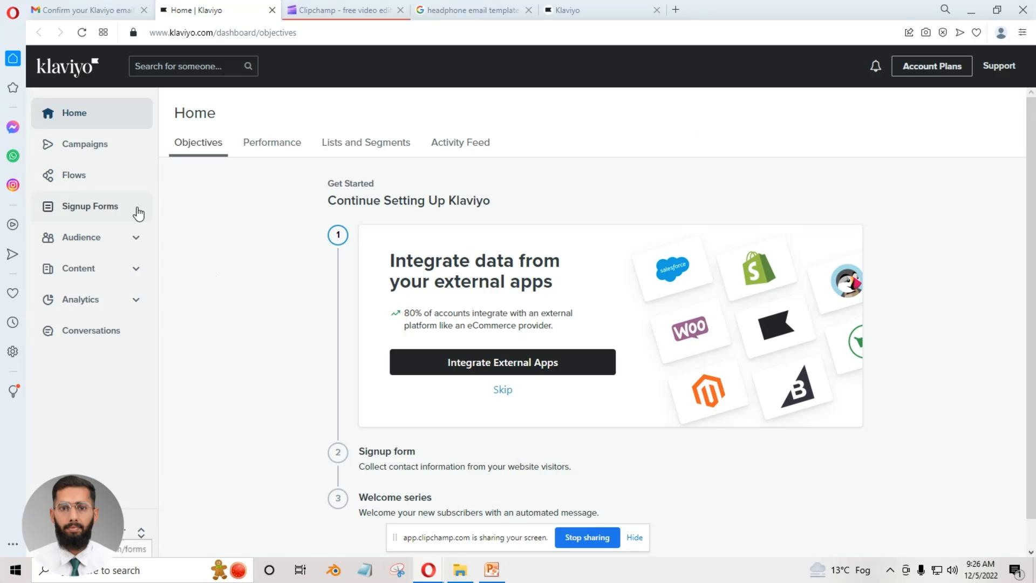
Expand the Audience, Content and Analytics sections of the Klaviyo navigation and look through their entries.
{"action": "left_click", "coordinate": [135, 237]}
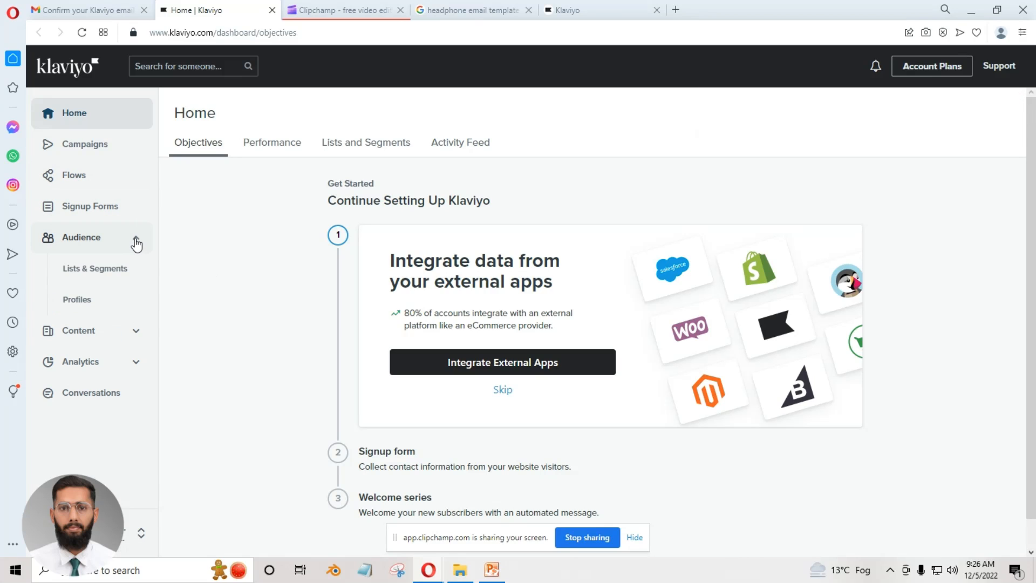
{"action": "left_click", "coordinate": [140, 335]}
{"action": "left_click", "coordinate": [135, 458]}
{"action": "scroll", "coordinate": [108, 216], "scroll_direction": "down", "scroll_amount": 1}
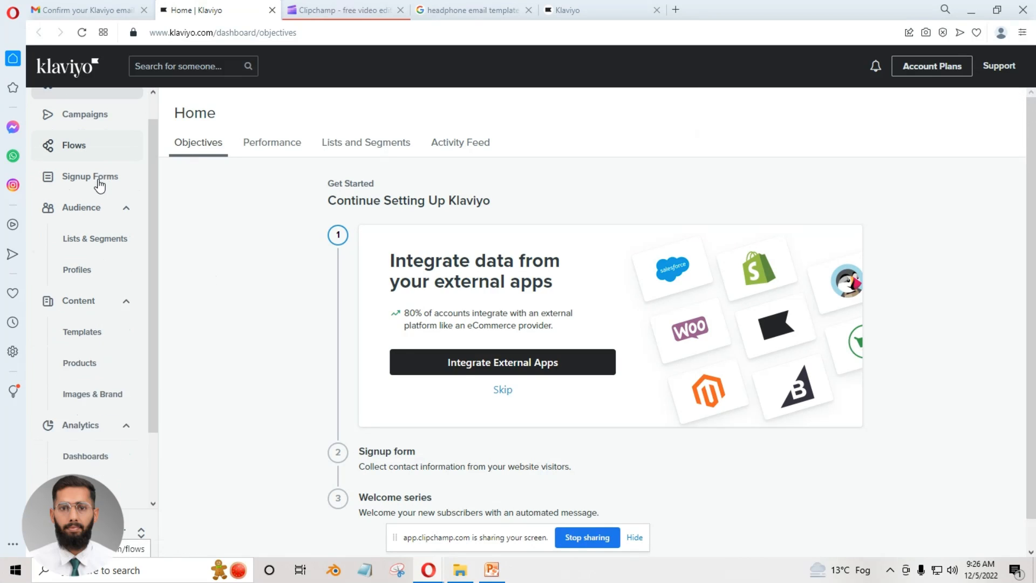
{"action": "scroll", "coordinate": [105, 222], "scroll_direction": "down", "scroll_amount": 3}
{"action": "scroll", "coordinate": [104, 222], "scroll_direction": "up", "scroll_amount": 4}
{"action": "scroll", "coordinate": [105, 222], "scroll_direction": "down", "scroll_amount": 4}
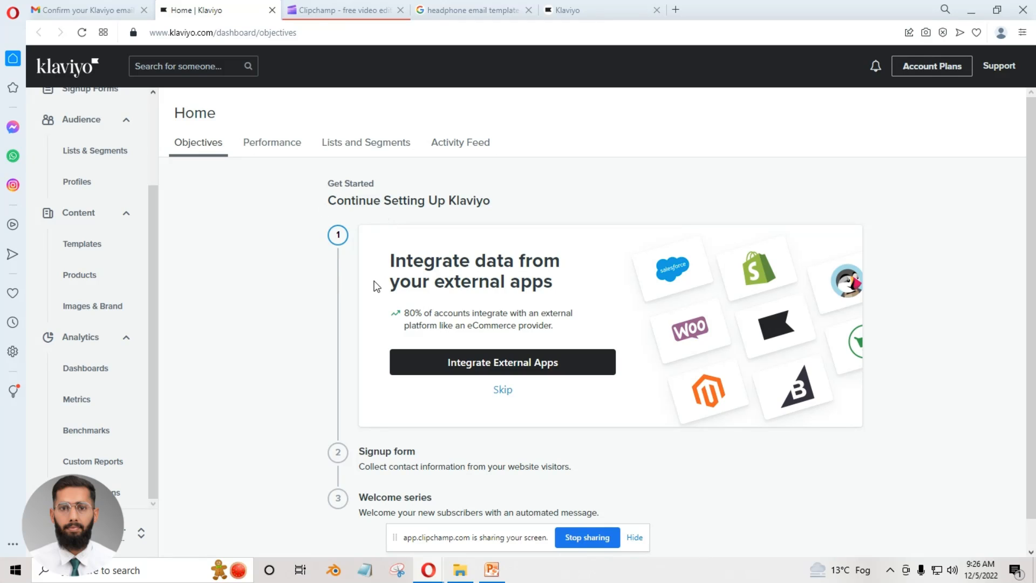
Search the web for "shopify parnter account" in a new browser tab.
{"action": "left_click", "coordinate": [676, 10]}
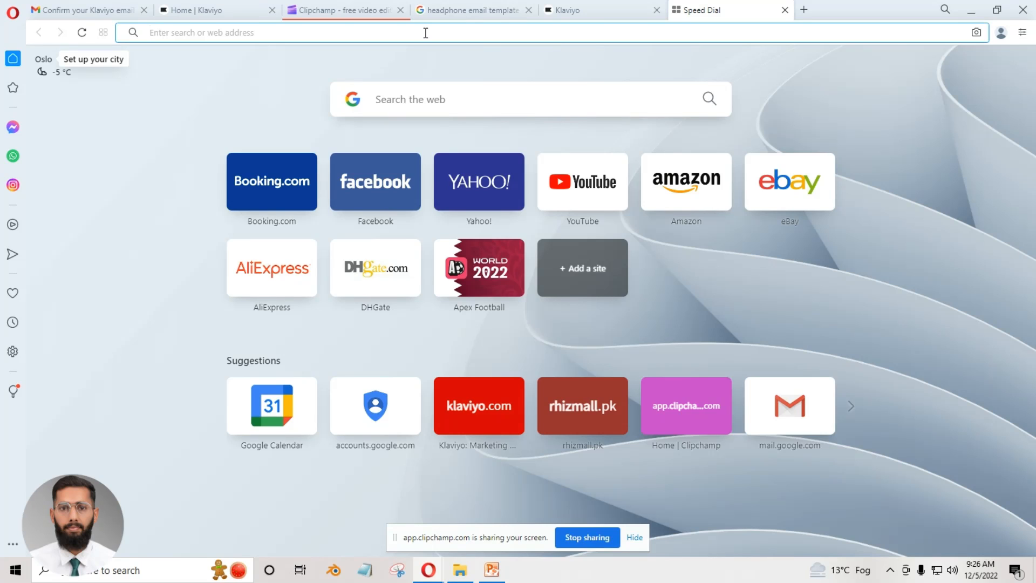
{"action": "type", "text": "sho"}
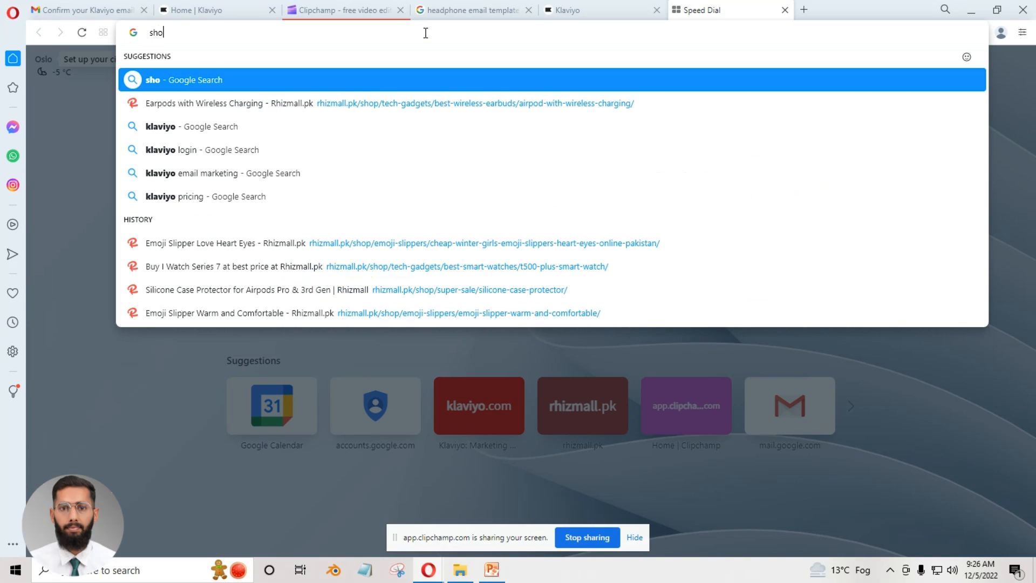
{"action": "type", "text": "pify par"}
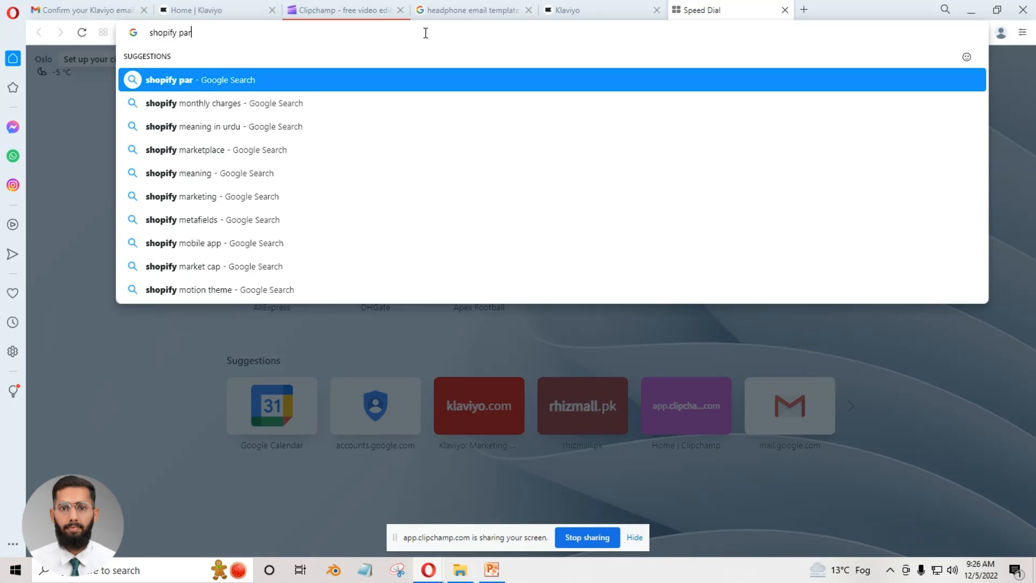
{"action": "type", "text": "nter account"}
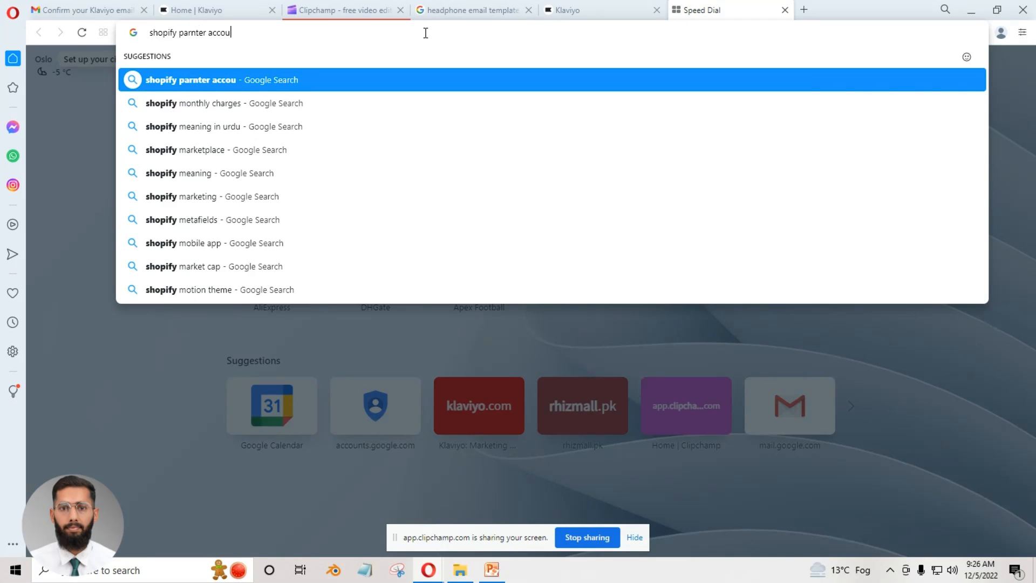
{"action": "key", "text": "Return"}
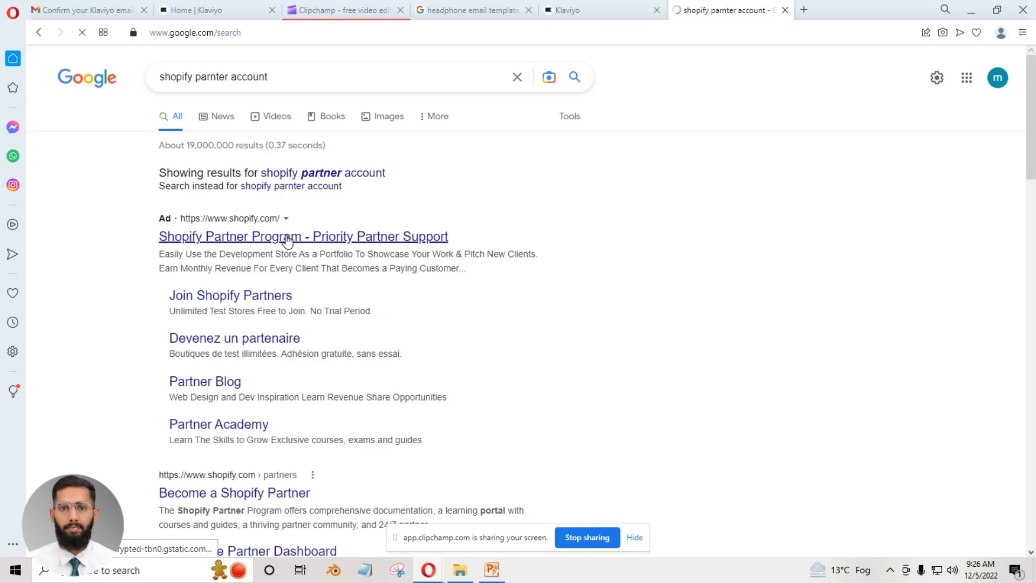
Open the Shopify Partner Program result and join it by signing up with the existing Google account.
{"action": "left_click", "coordinate": [288, 241]}
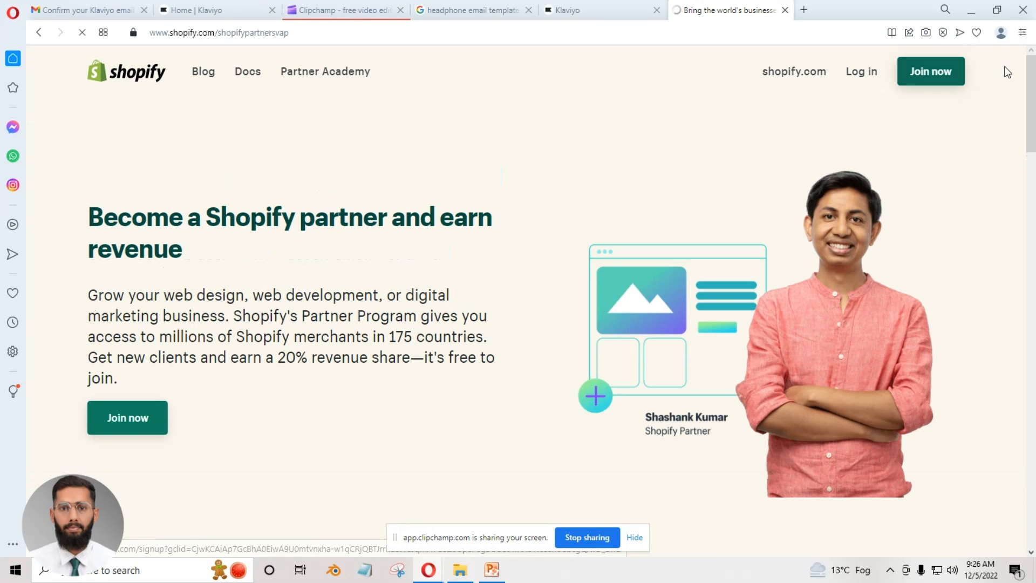
{"action": "left_click", "coordinate": [924, 77]}
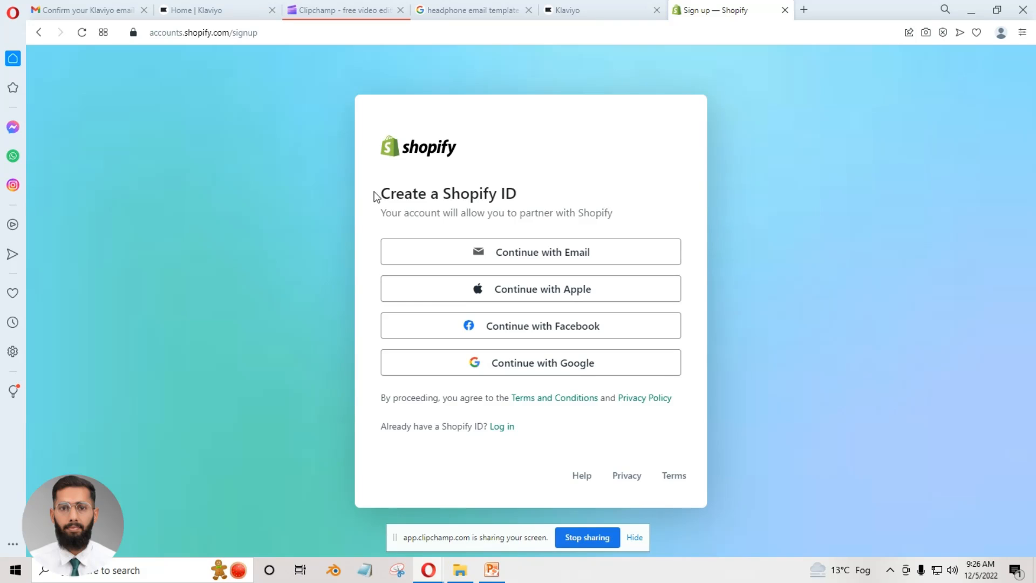
{"action": "left_click_drag", "start_coordinate": [376, 193], "coordinate": [540, 210]}
{"action": "left_click", "coordinate": [540, 196]}
{"action": "left_click", "coordinate": [569, 369]}
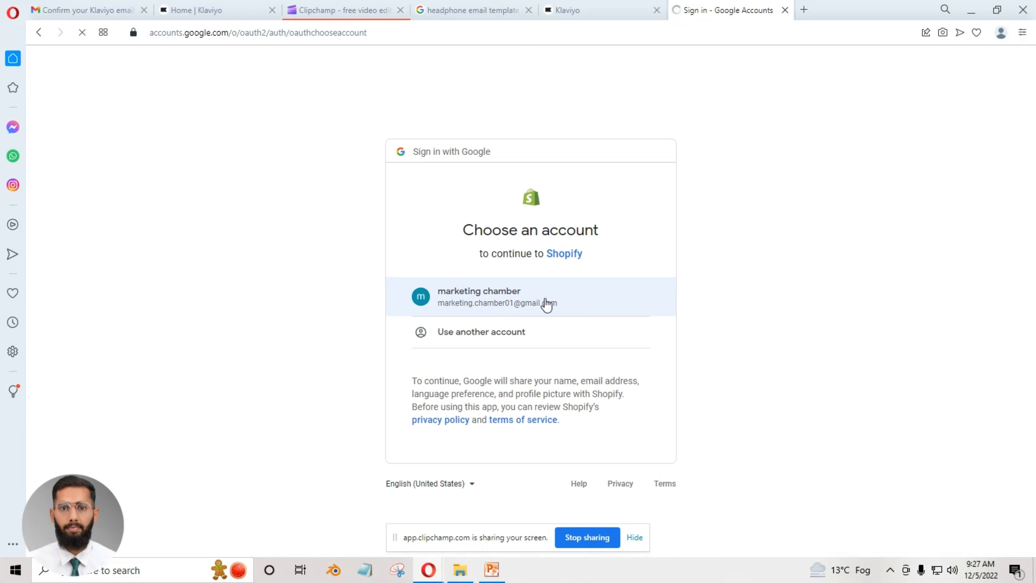
{"action": "left_click", "coordinate": [473, 304]}
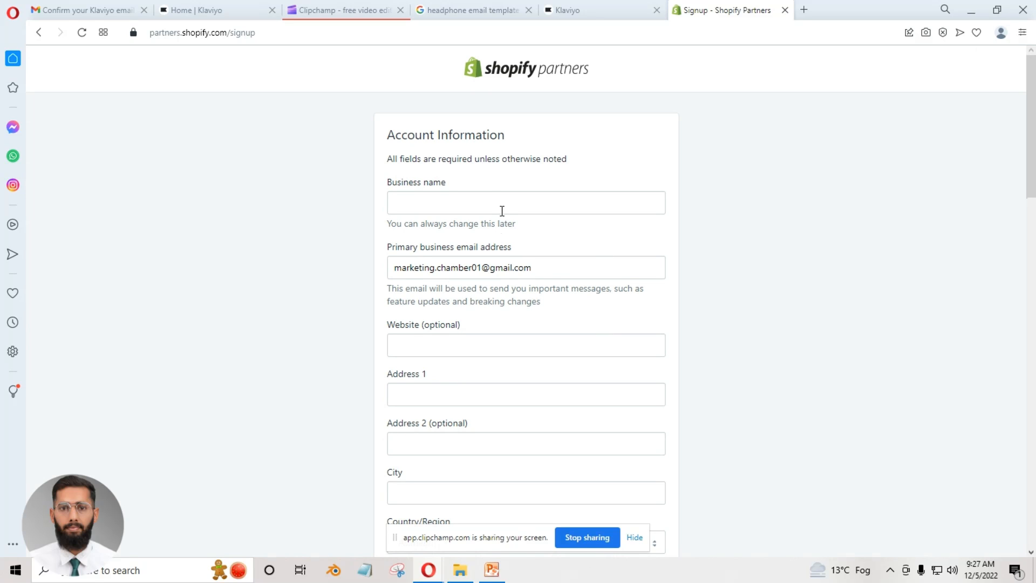
Enter "Marketing Chamber" as the business name in the partner account information.
{"action": "left_click", "coordinate": [502, 205]}
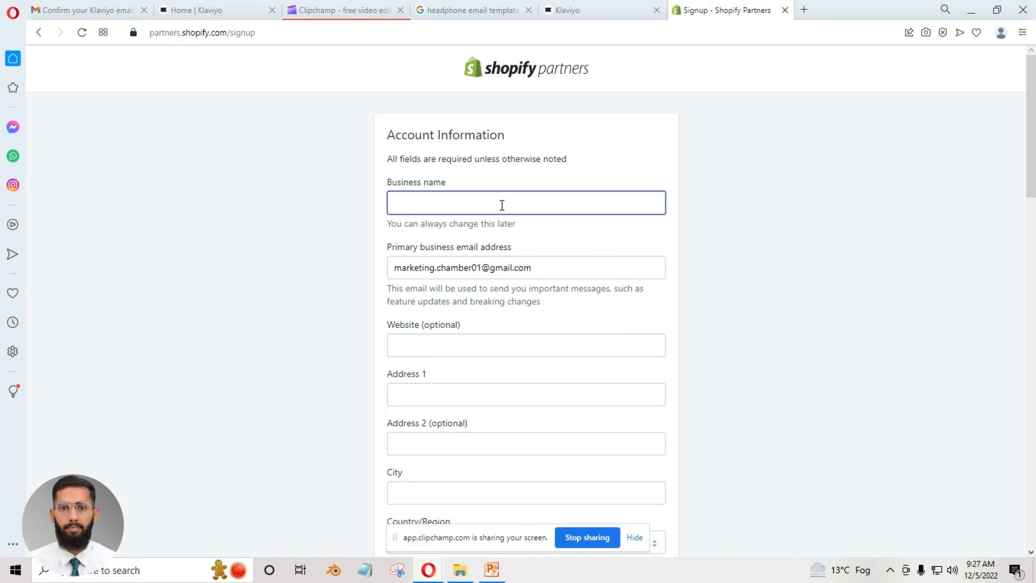
{"action": "type", "text": "M"}
{"action": "type", "text": "ark"}
{"action": "key", "text": "BackSpace"}
{"action": "type", "text": "rketing Chamber"}
Fill in the first address line and the city of the business in the partner account information.
{"action": "scroll", "coordinate": [501, 348], "scroll_direction": "down", "scroll_amount": 1}
{"action": "left_click", "coordinate": [487, 325]}
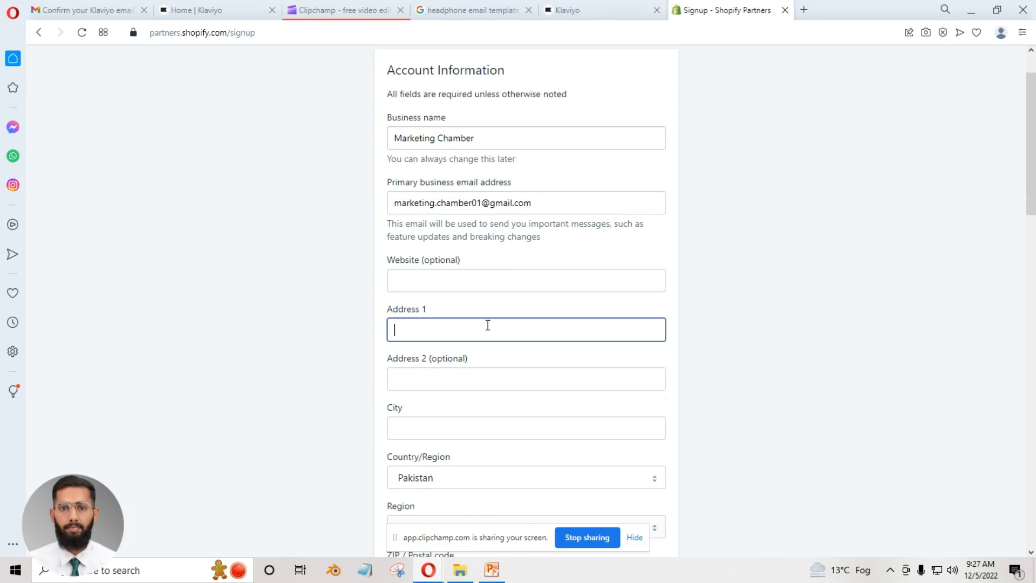
{"action": "type", "text": "p"}
{"action": "key", "text": "BackSpace"}
{"action": "type", "text": "Pakistan"}
{"action": "scroll", "coordinate": [490, 427], "scroll_direction": "down", "scroll_amount": 1}
{"action": "left_click", "coordinate": [441, 370]}
{"action": "type", "text": "M"}
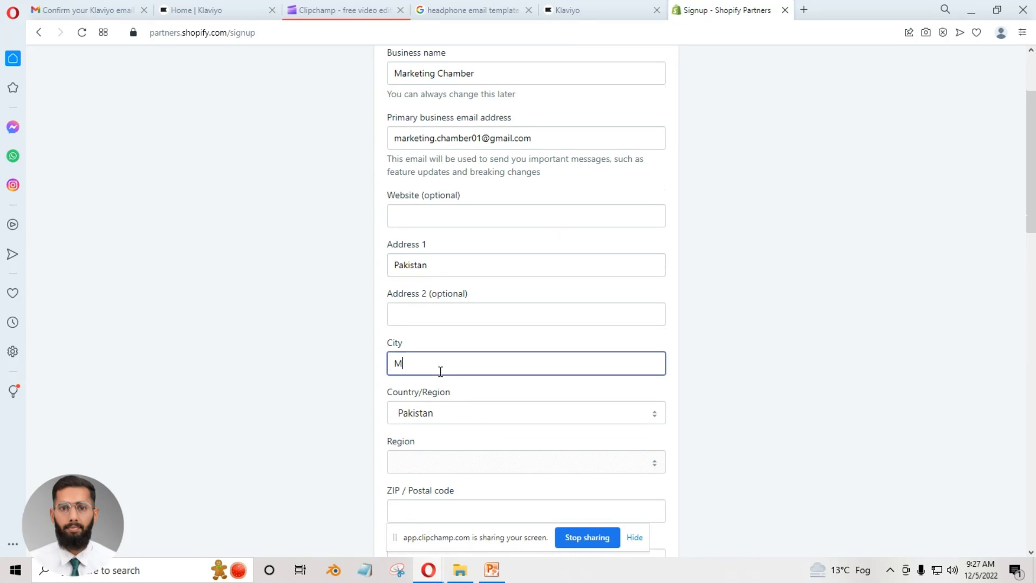
{"action": "type", "text": "ailsi"}
Enter the postal code of the business and set the job title to CEO.
{"action": "scroll", "coordinate": [368, 426], "scroll_direction": "down", "scroll_amount": 2}
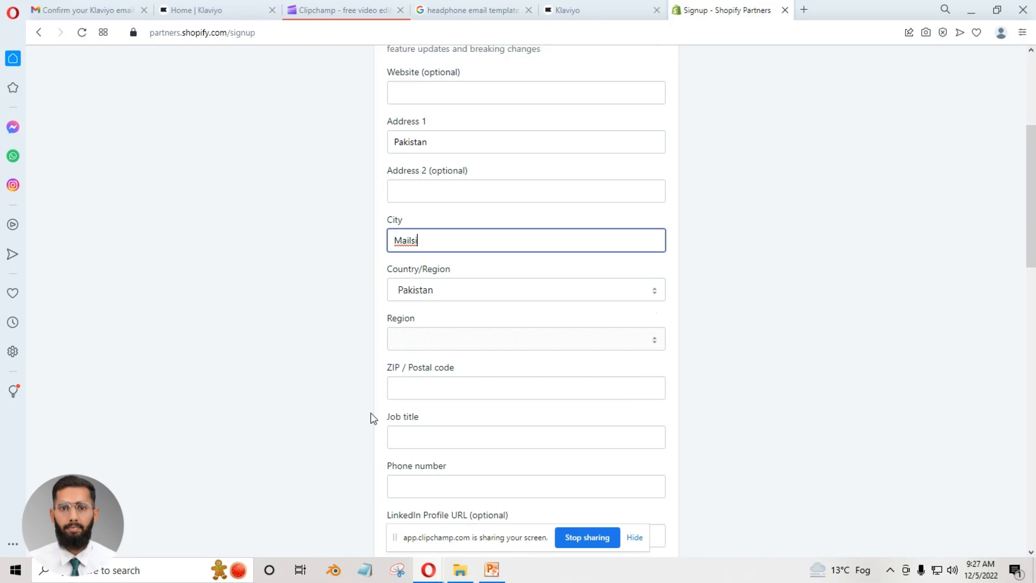
{"action": "left_click", "coordinate": [469, 376]}
{"action": "type", "text": "61200"}
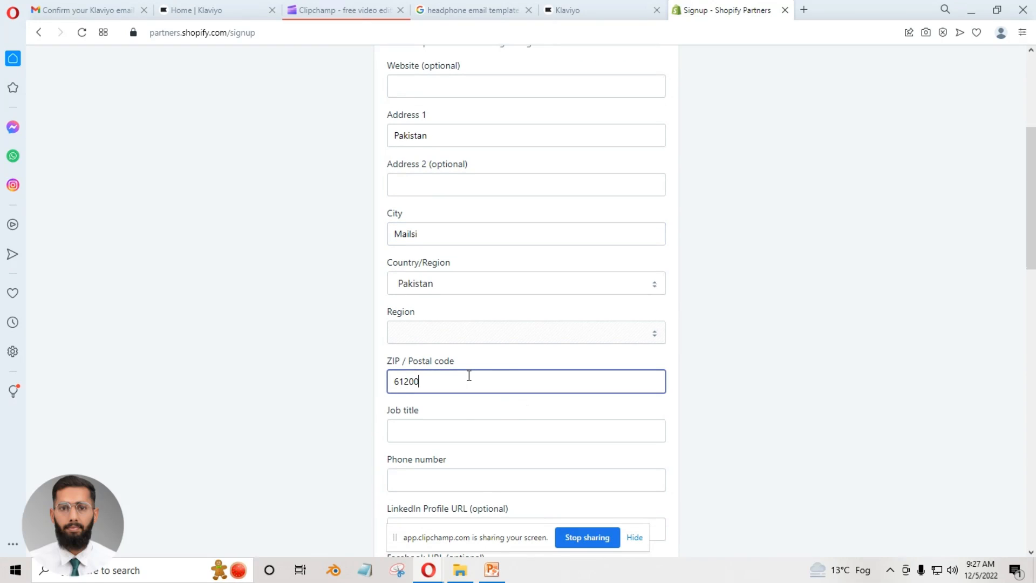
{"action": "left_click", "coordinate": [456, 425]}
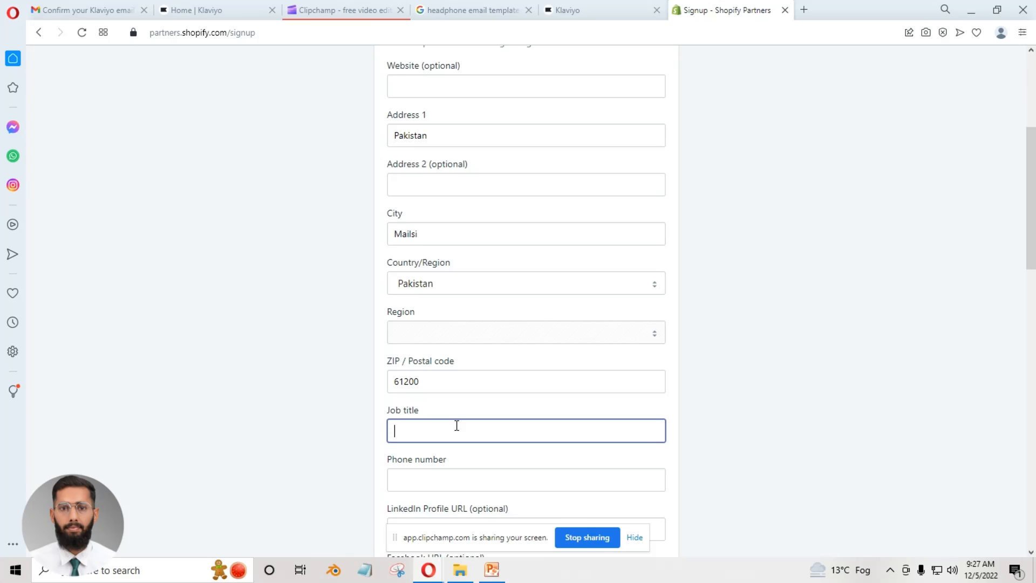
{"action": "type", "text": "CEO"}
{"action": "left_click", "coordinate": [361, 432]}
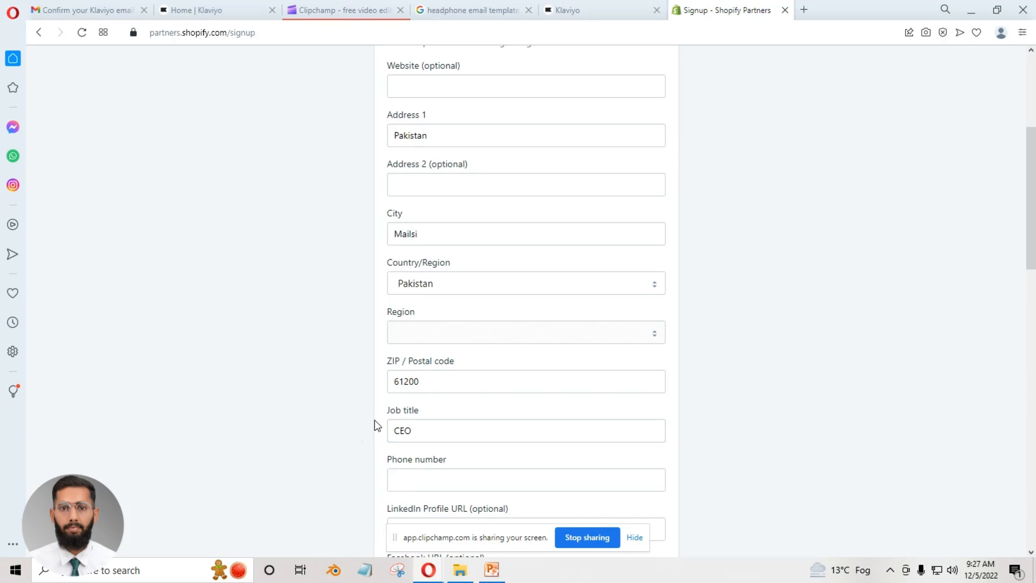
Fill in the business contact's phone number.
{"action": "scroll", "coordinate": [375, 420], "scroll_direction": "down", "scroll_amount": 2}
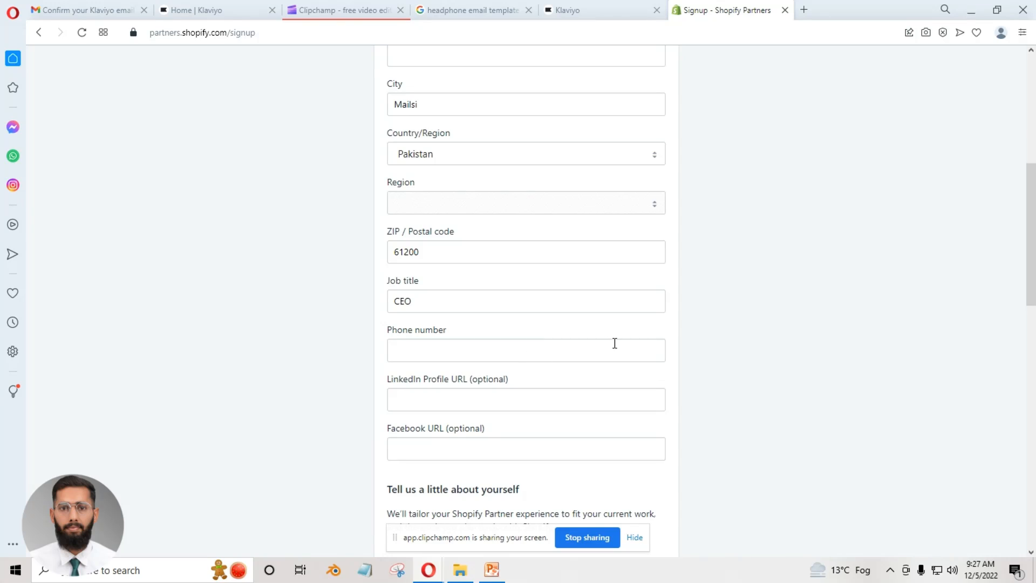
{"action": "left_click", "coordinate": [631, 347]}
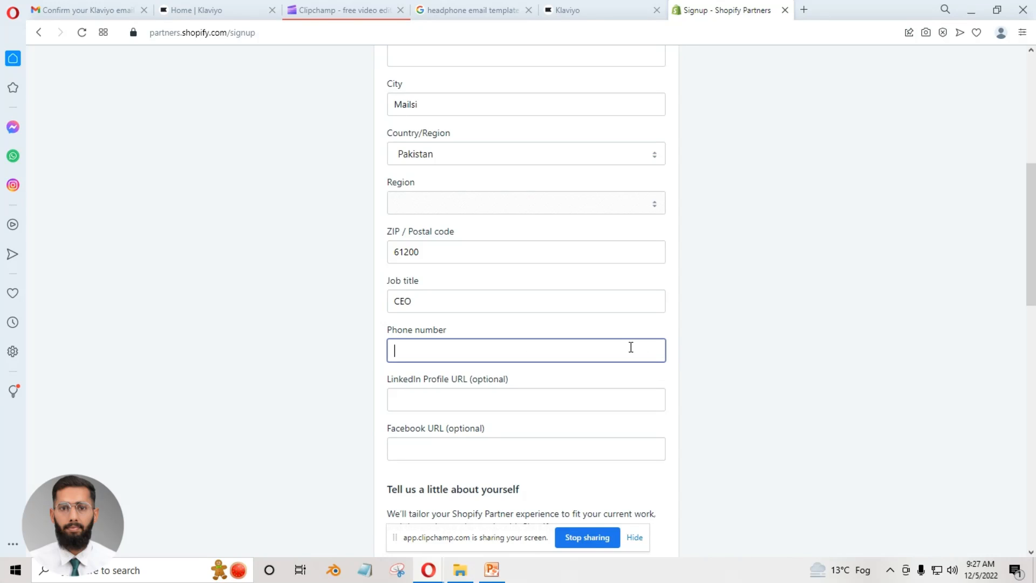
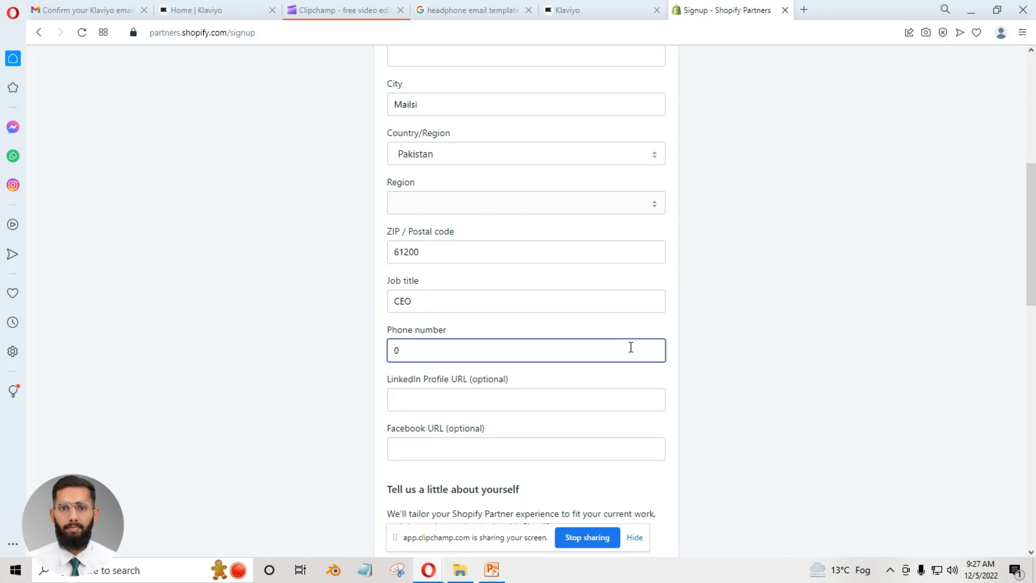
Choose "Selling products as a Shopify merchant" as the primary way to make money as a Shopify Partner.
{"action": "scroll", "coordinate": [578, 443], "scroll_direction": "down", "scroll_amount": 7}
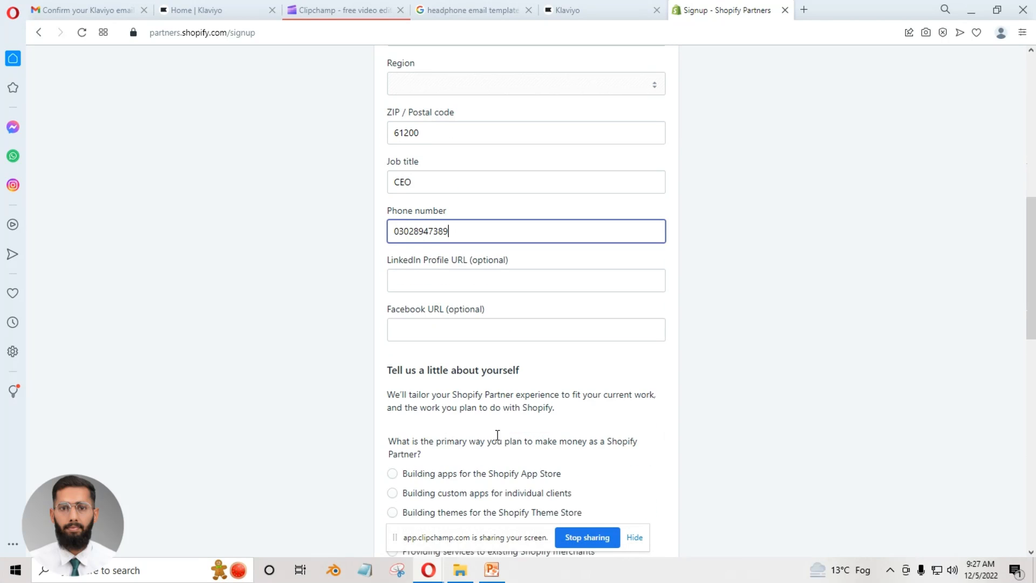
{"action": "scroll", "coordinate": [443, 280], "scroll_direction": "up", "scroll_amount": 1}
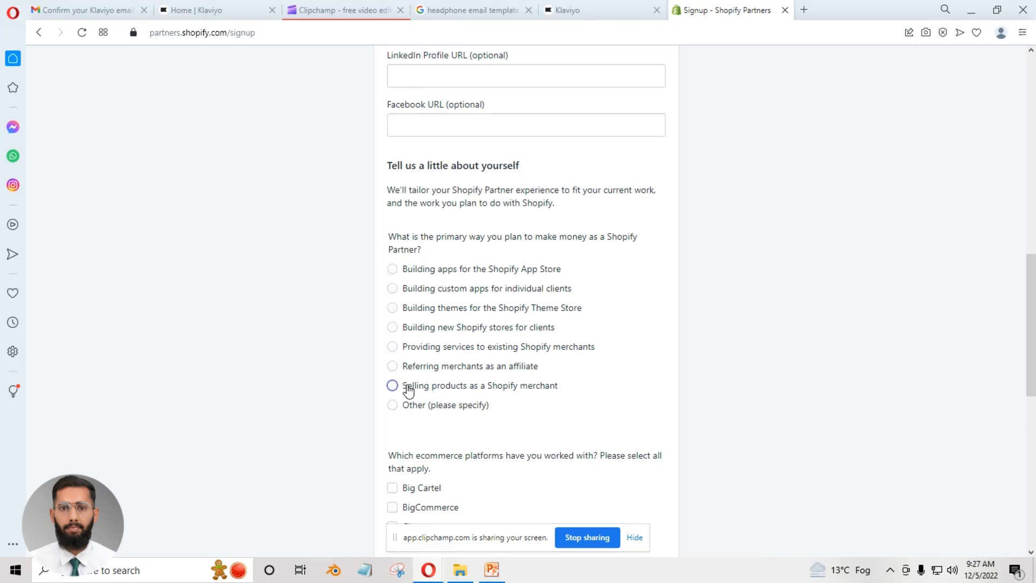
{"action": "scroll", "coordinate": [558, 402], "scroll_direction": "down", "scroll_amount": 3}
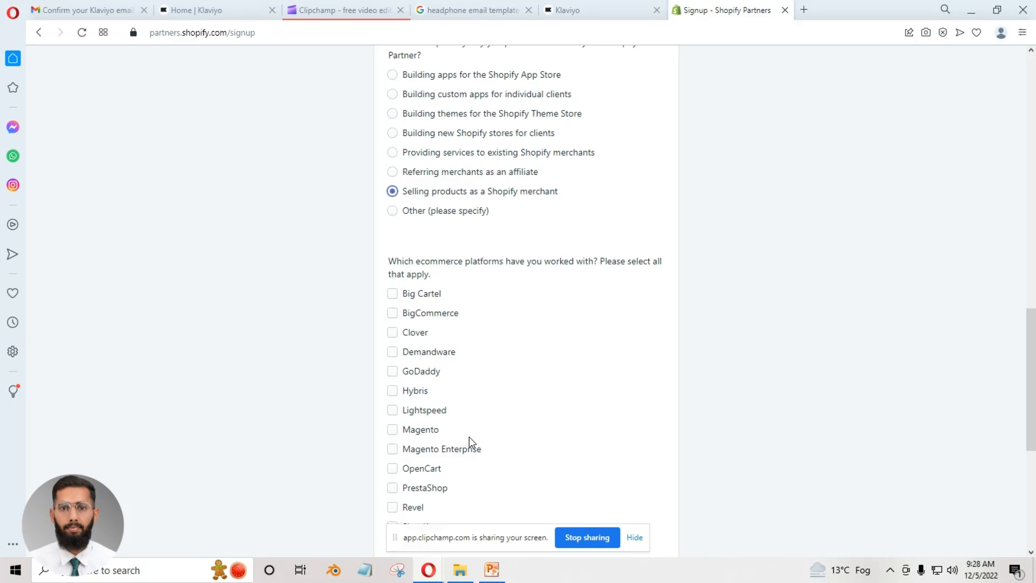
Mark Shopify, BigCommerce and WooCommerce as the ecommerce platforms worked with.
{"action": "scroll", "coordinate": [468, 436], "scroll_direction": "down", "scroll_amount": 2}
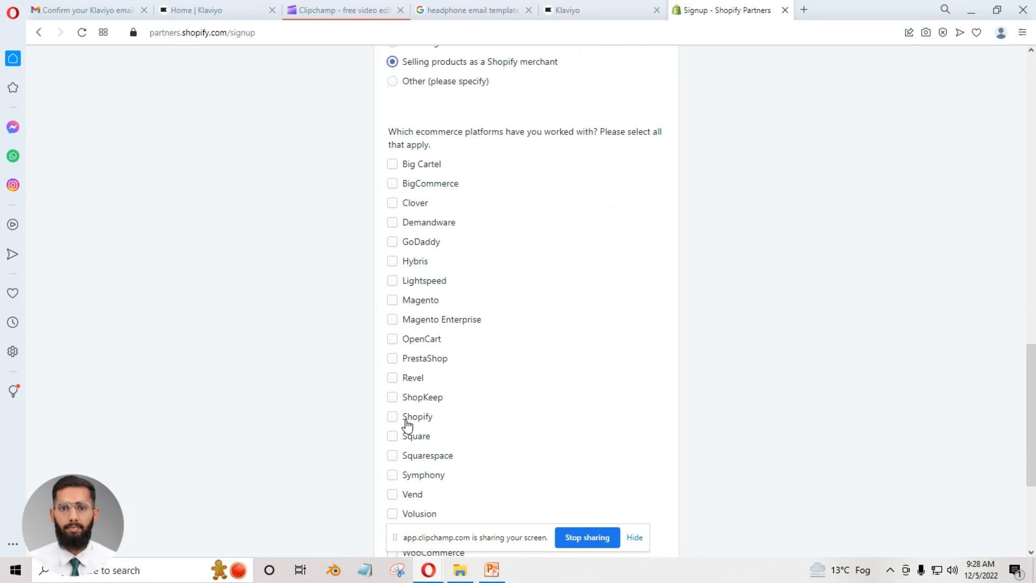
{"action": "left_click", "coordinate": [408, 425]}
{"action": "left_click", "coordinate": [425, 186]}
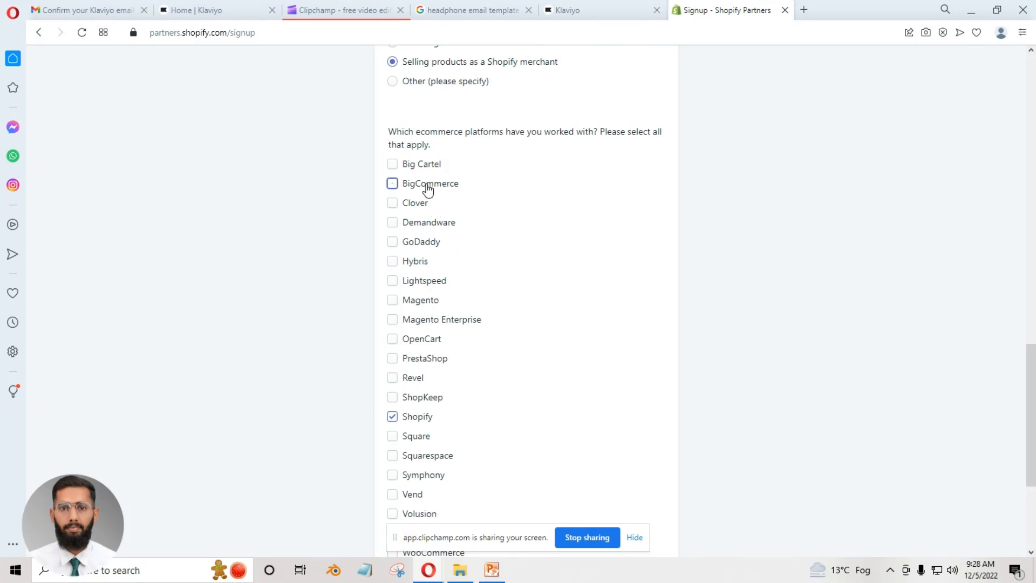
{"action": "scroll", "coordinate": [476, 347], "scroll_direction": "down", "scroll_amount": 4}
{"action": "left_click", "coordinate": [420, 336]}
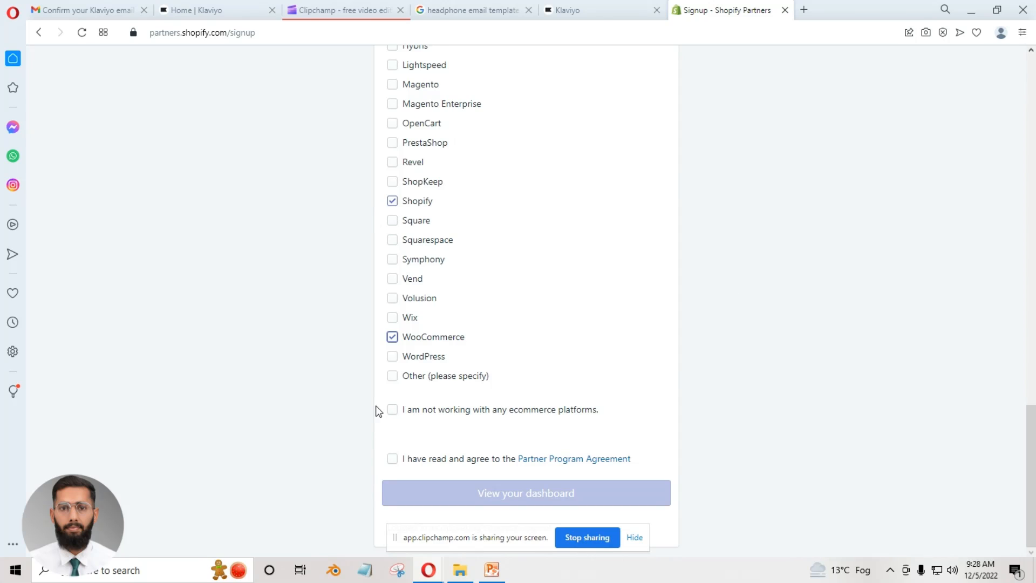
Agree to the Partner Program Agreement and submit the signup form to open the partner dashboard.
{"action": "left_click", "coordinate": [394, 459]}
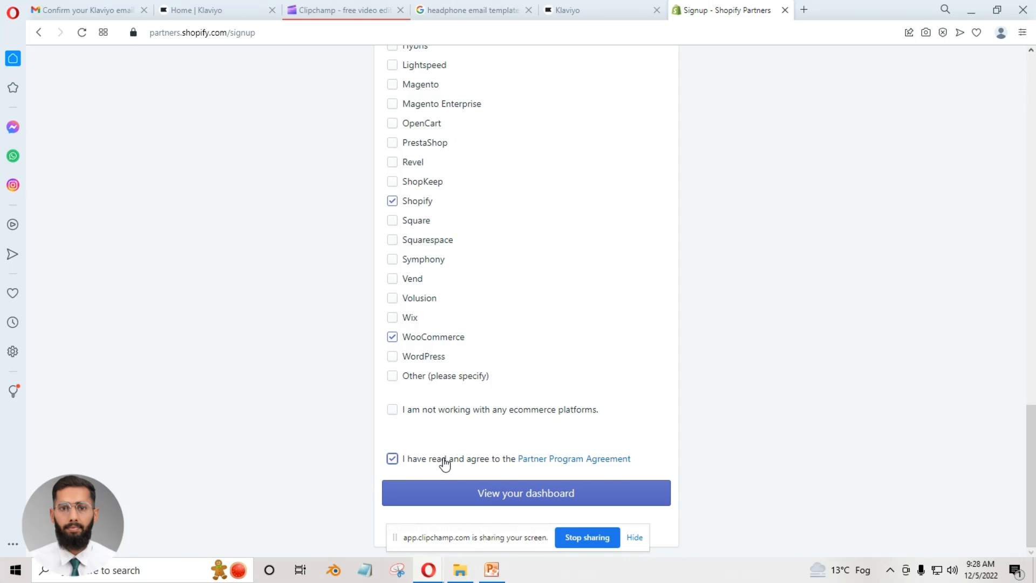
{"action": "left_click", "coordinate": [467, 496]}
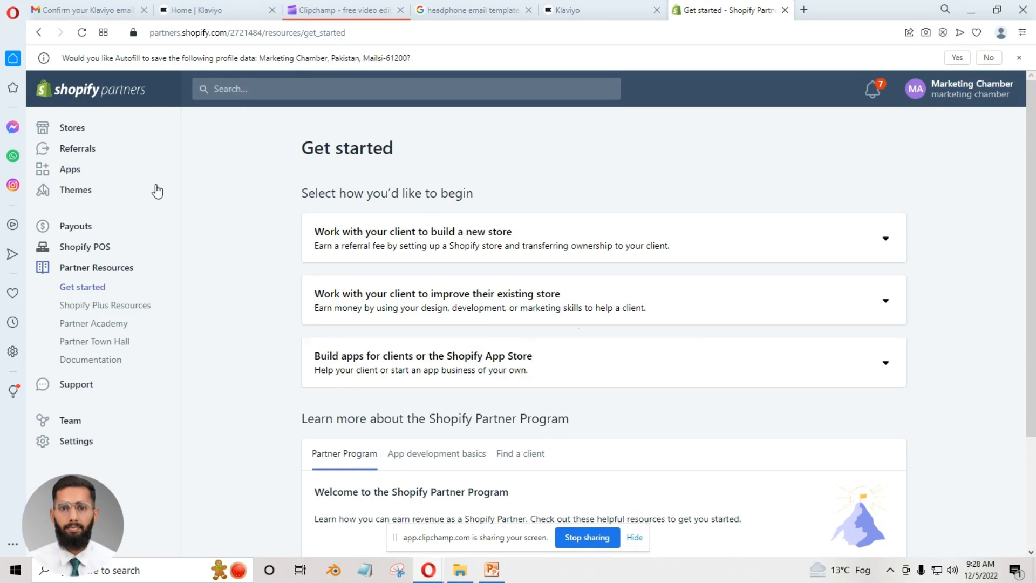
Start adding a new store in the partner dashboard with Development store as its type.
{"action": "left_click", "coordinate": [65, 129]}
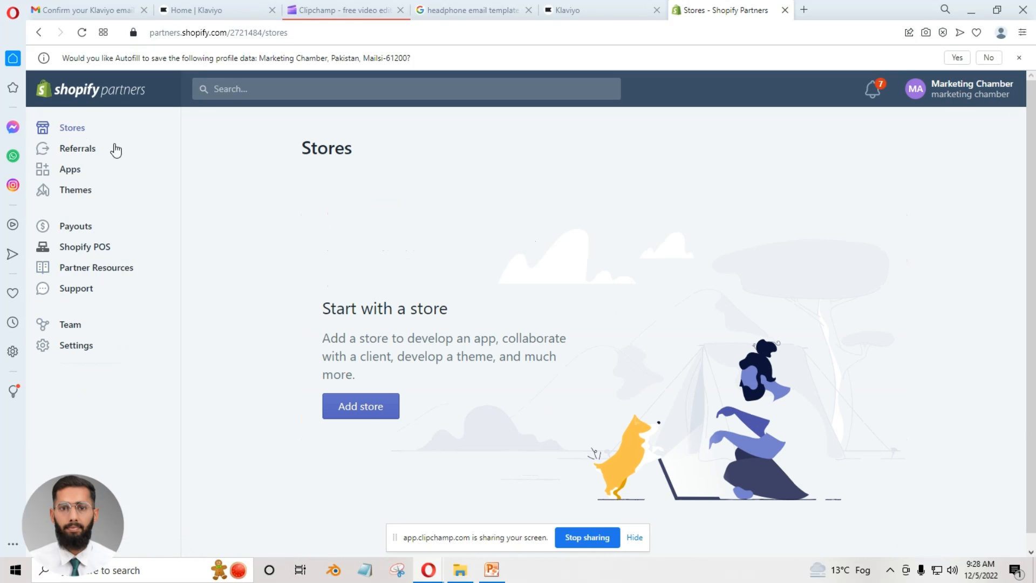
{"action": "left_click", "coordinate": [357, 412]}
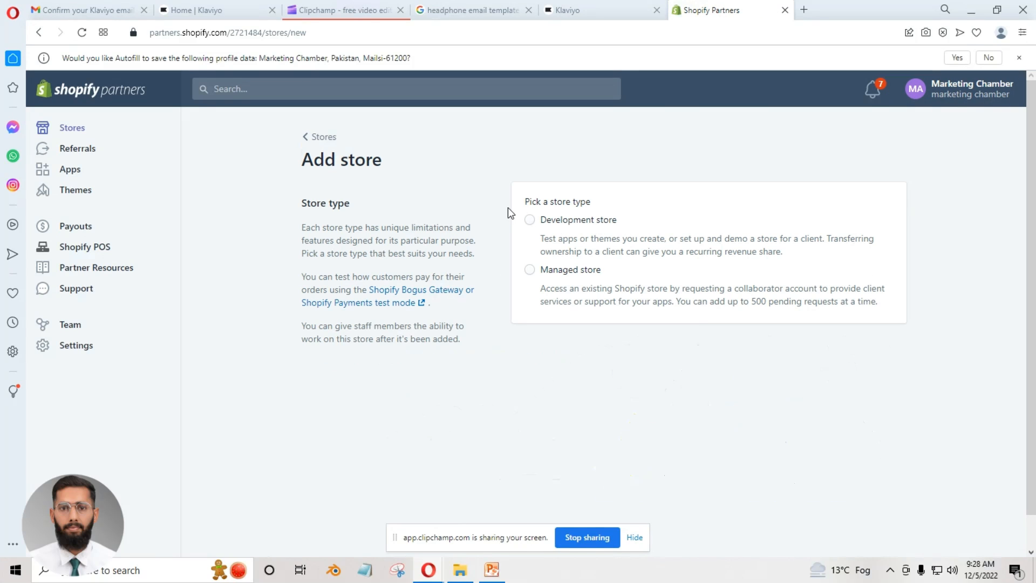
{"action": "left_click", "coordinate": [532, 221]}
Name the store Marketing Chamber01 so its URL becomes marketing-chamber01.myshopify.com.
{"action": "scroll", "coordinate": [594, 291], "scroll_direction": "down", "scroll_amount": 3}
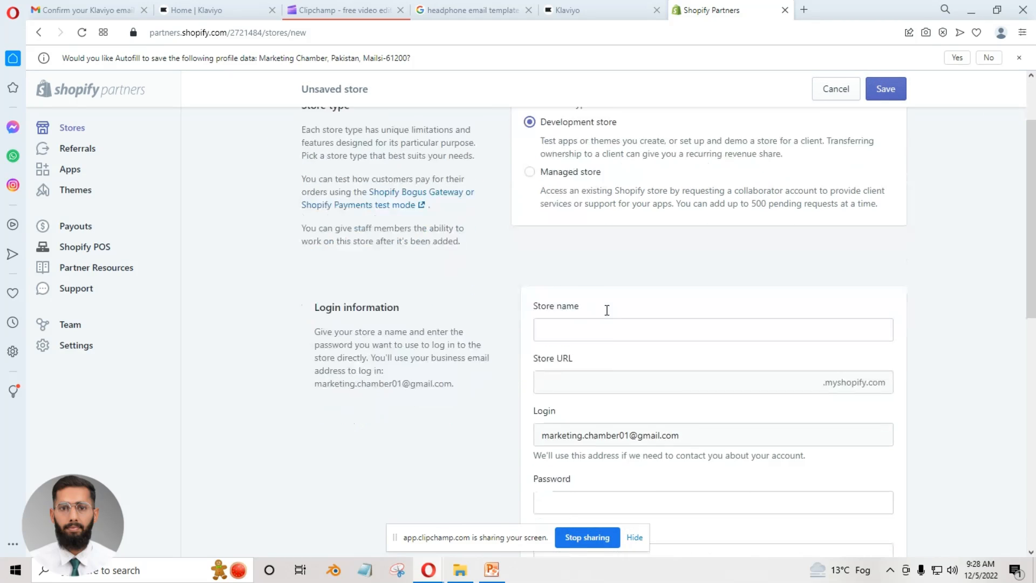
{"action": "left_click", "coordinate": [606, 290]}
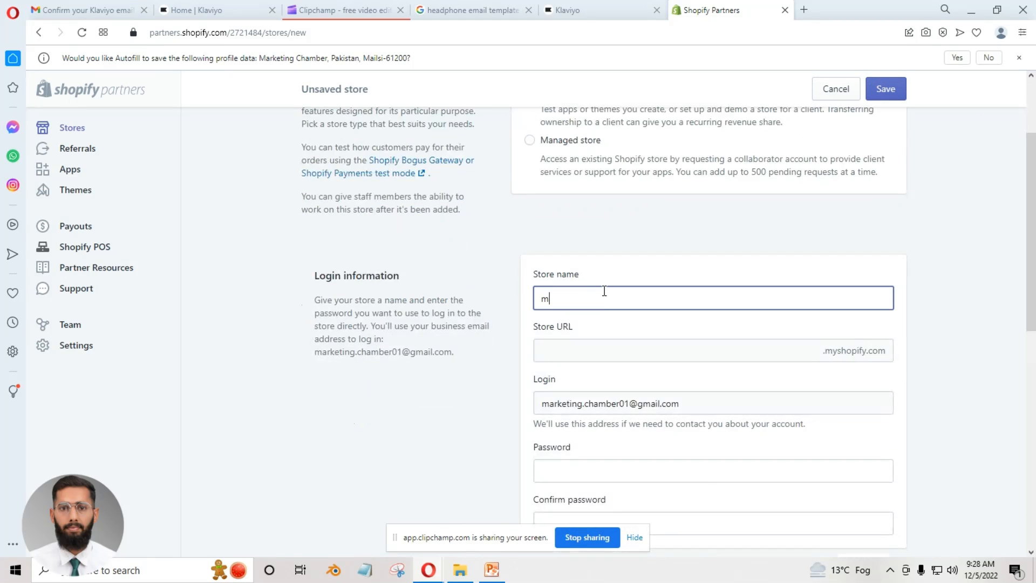
{"action": "type", "text": "Marketing Chamber"}
{"action": "left_click", "coordinate": [611, 351]}
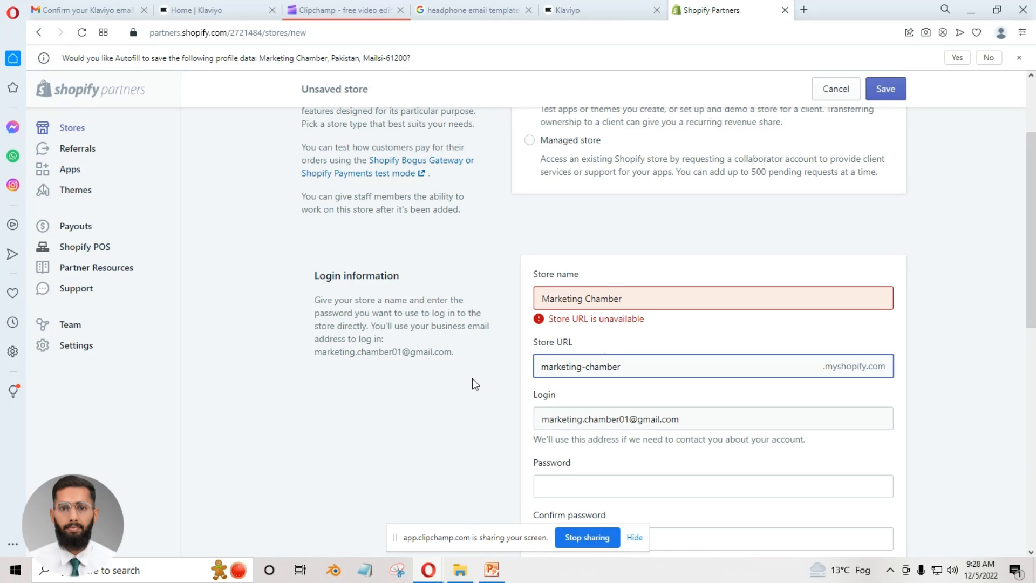
{"action": "left_click", "coordinate": [650, 298]}
{"action": "type", "text": "01"}
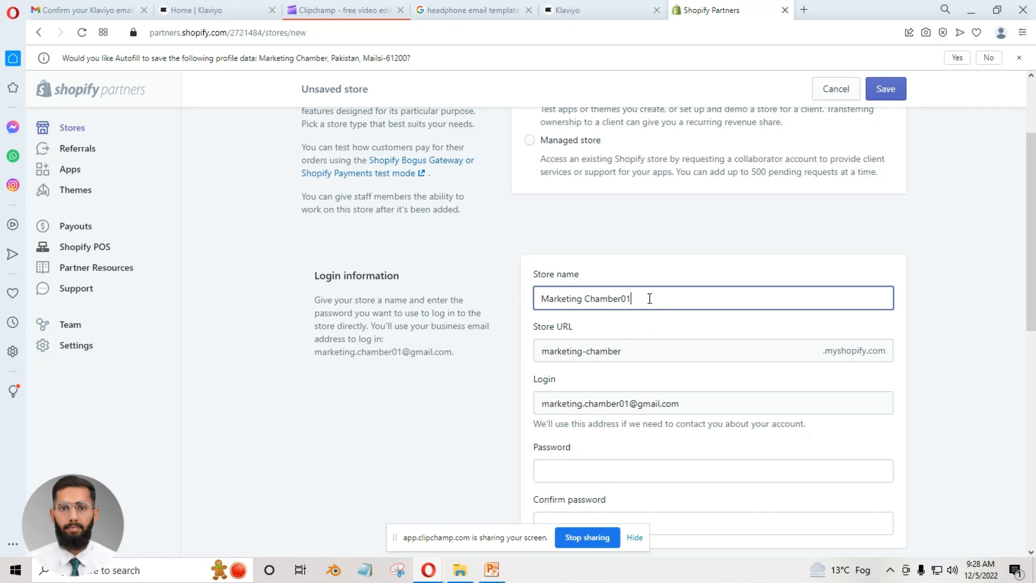
{"action": "left_click", "coordinate": [471, 453]}
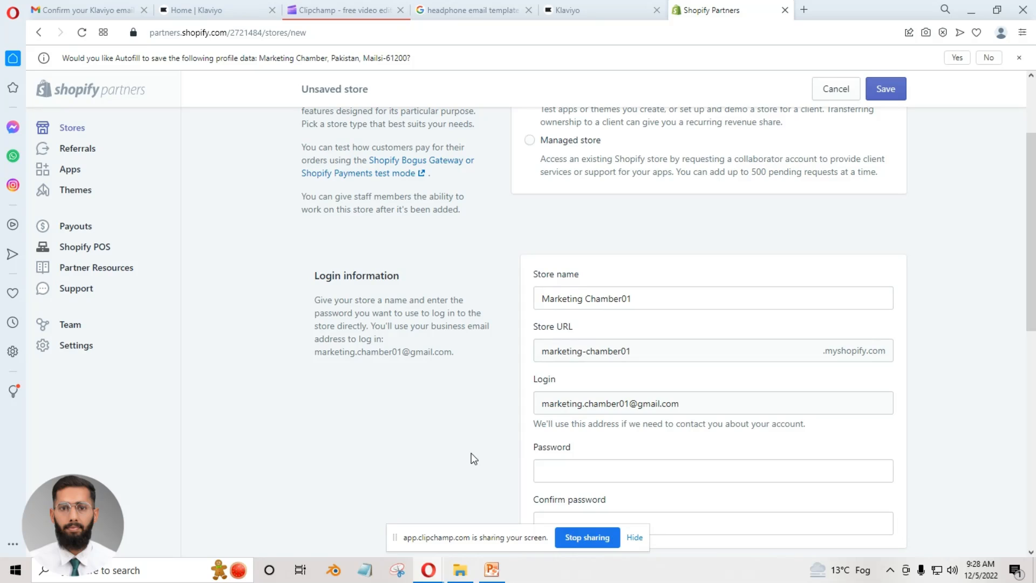
Remove the 01 suffix from the store name and enter it again.
{"action": "left_click", "coordinate": [673, 302]}
{"action": "key", "text": "BackSpace"}
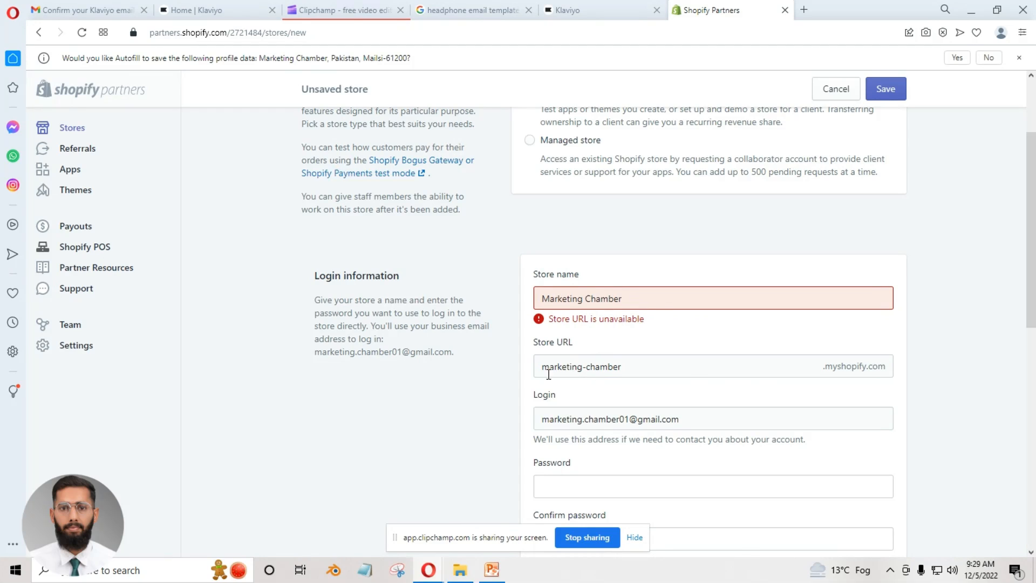
{"action": "left_click", "coordinate": [625, 295]}
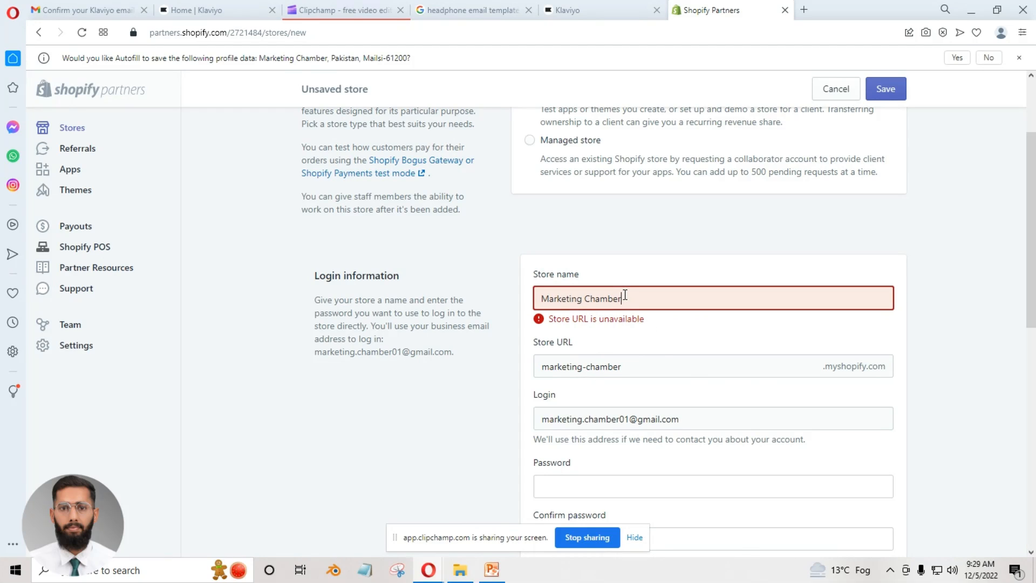
{"action": "type", "text": "01"}
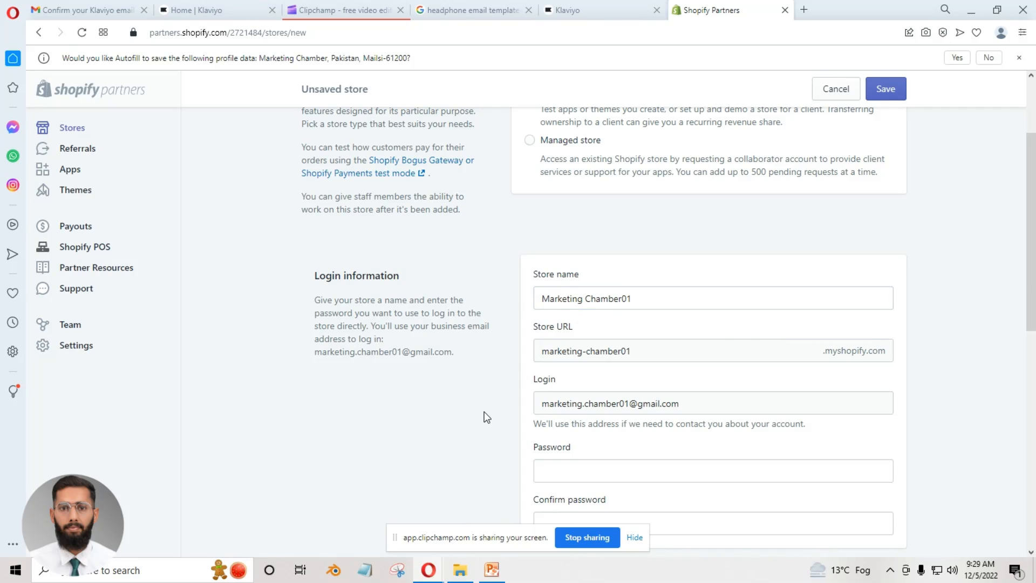
Enter the store's login password and repeat it in the confirmation field.
{"action": "scroll", "coordinate": [826, 347], "scroll_direction": "down", "scroll_amount": 1}
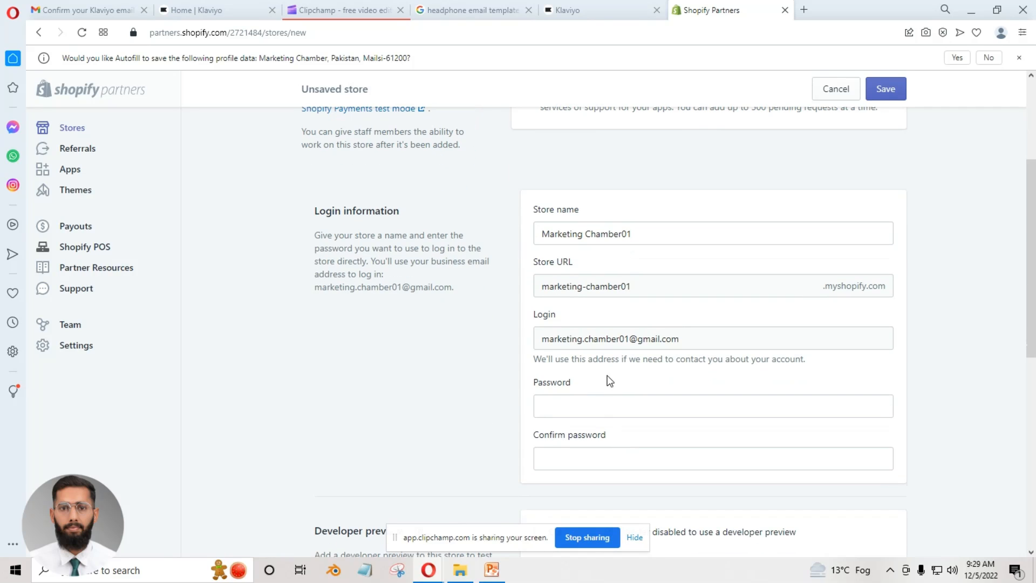
{"action": "left_click", "coordinate": [576, 400]}
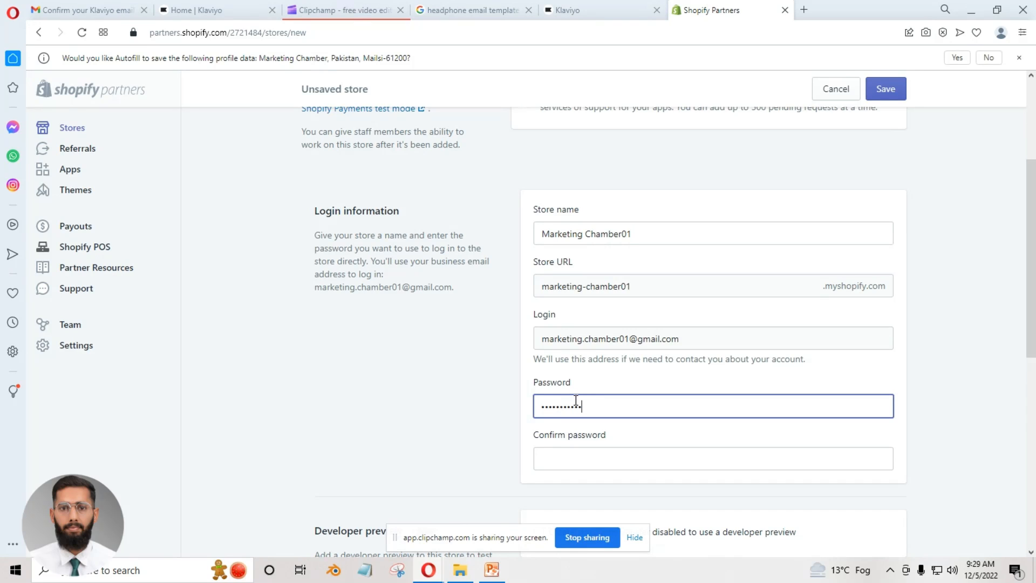
{"action": "left_click", "coordinate": [593, 461]}
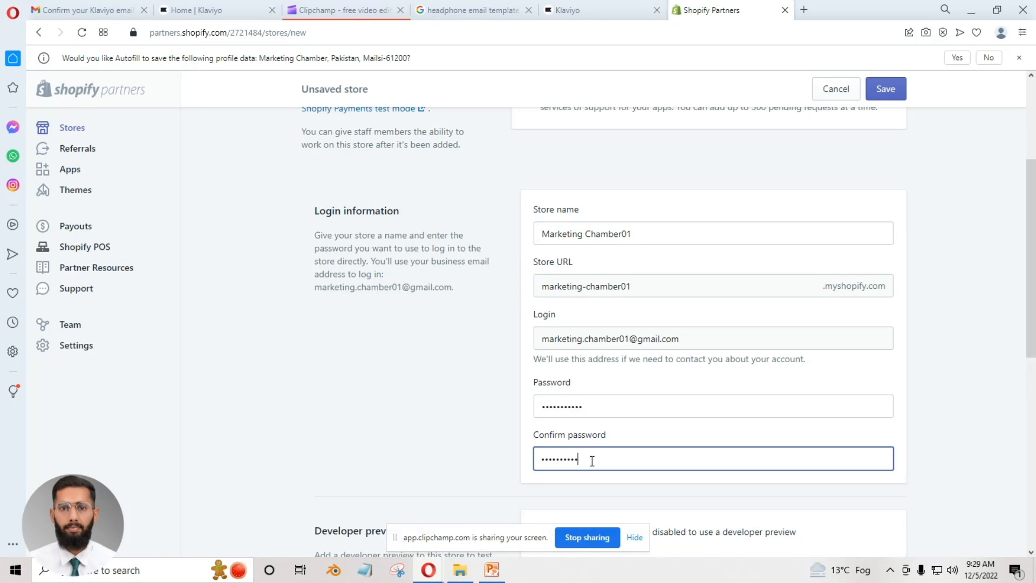
Set the store purpose to "I'm just playing around" and save the new development store.
{"action": "scroll", "coordinate": [592, 458], "scroll_direction": "down", "scroll_amount": 3}
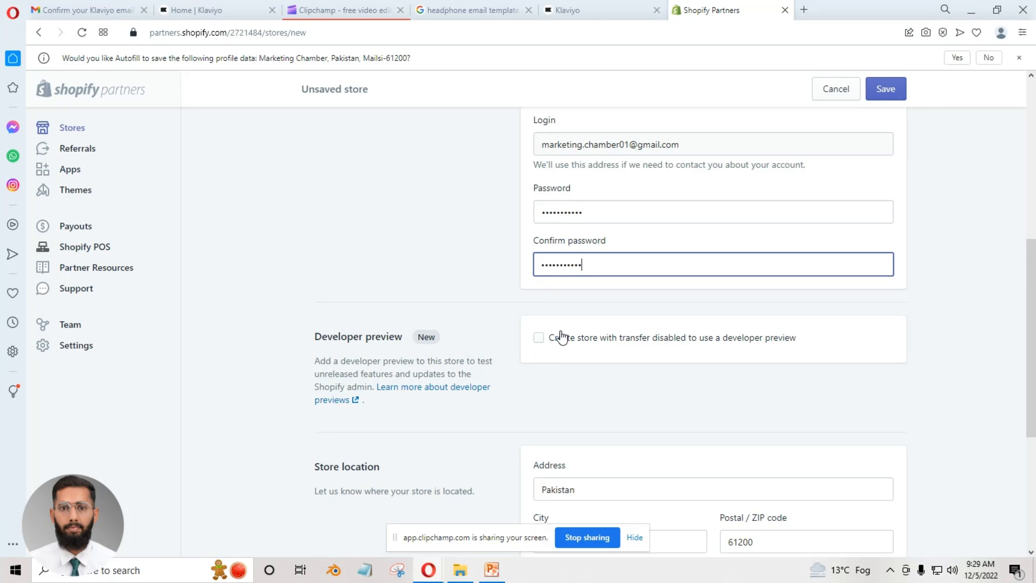
{"action": "scroll", "coordinate": [594, 351], "scroll_direction": "down", "scroll_amount": 3}
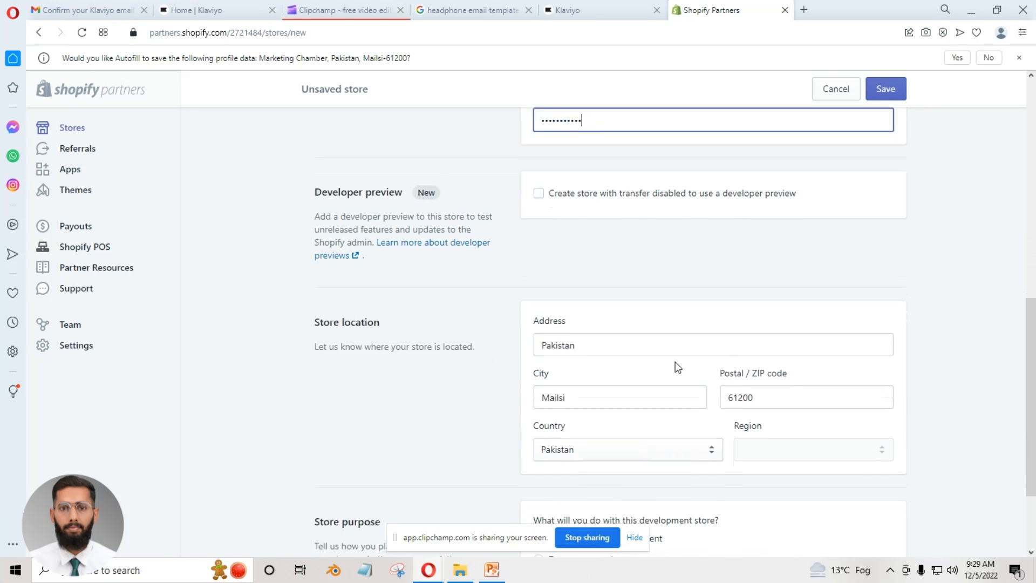
{"action": "scroll", "coordinate": [655, 384], "scroll_direction": "down", "scroll_amount": 1}
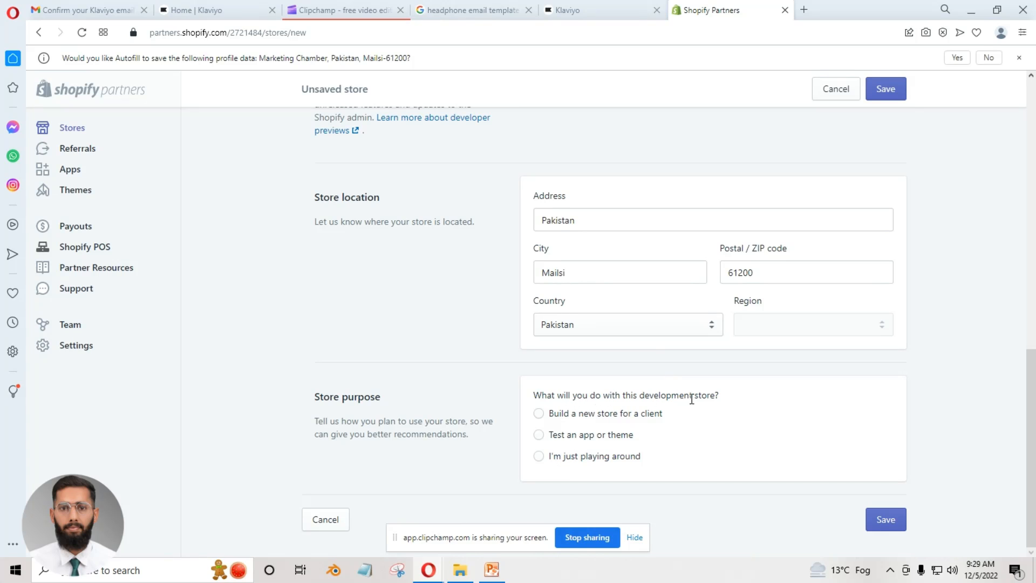
{"action": "left_click", "coordinate": [563, 460]}
{"action": "left_click", "coordinate": [890, 519]}
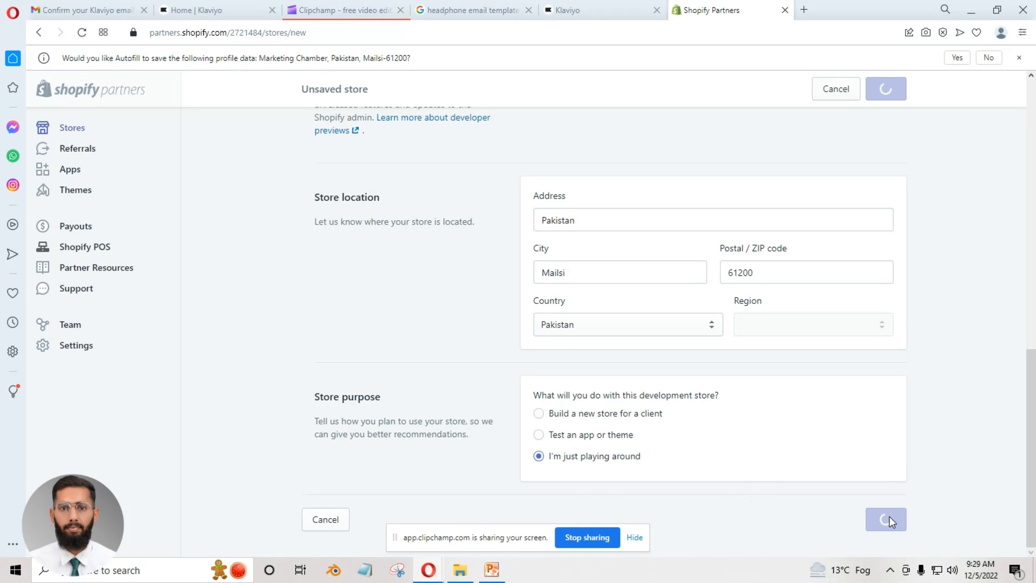
{"action": "left_click", "coordinate": [365, 8]}
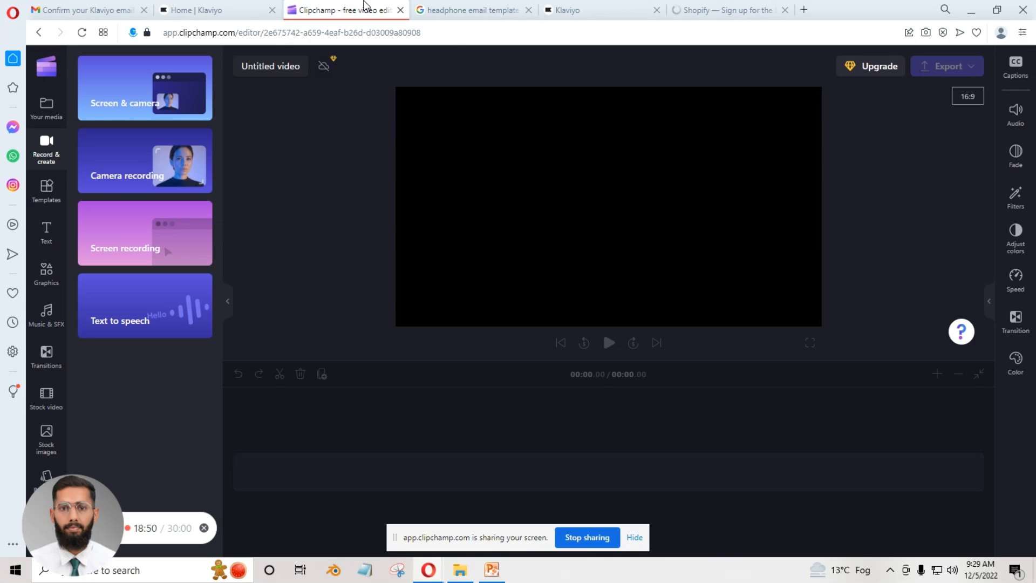
{"action": "left_click", "coordinate": [723, 10]}
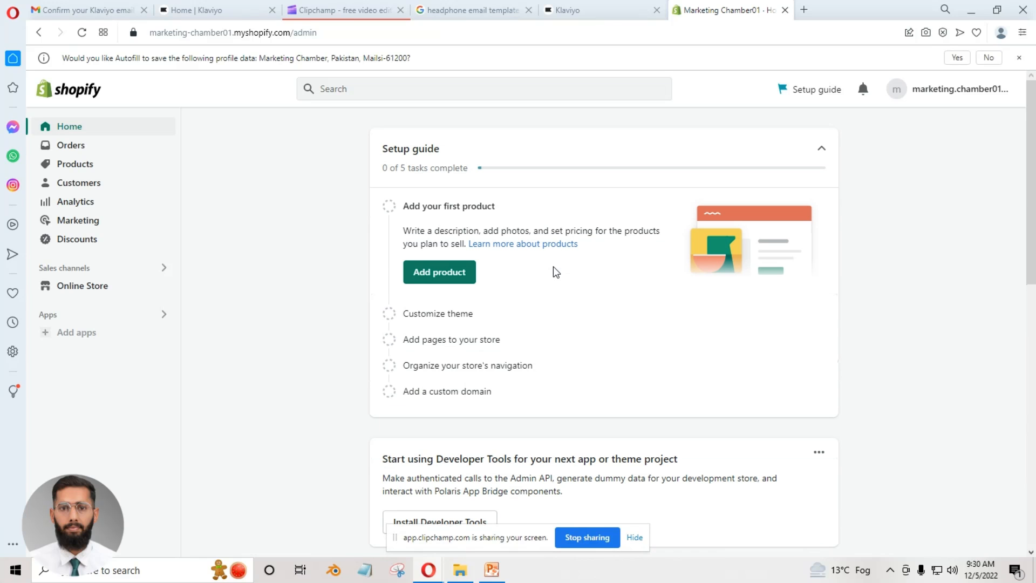
Switch to the Klaviyo home dashboard and close the leftover email-confirmation page.
{"action": "left_click", "coordinate": [562, 8]}
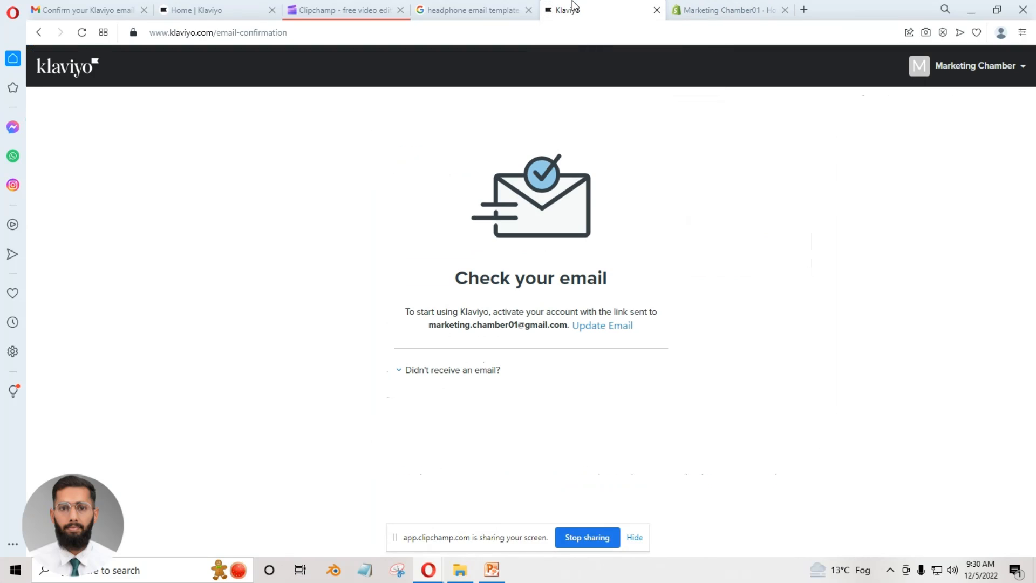
{"action": "left_click", "coordinate": [238, 9]}
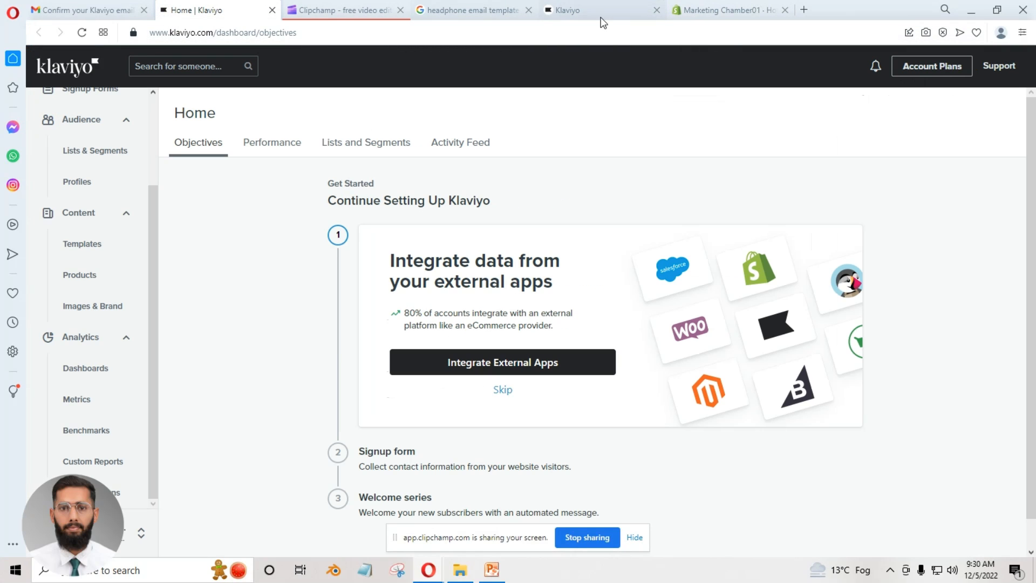
{"action": "left_click", "coordinate": [656, 10]}
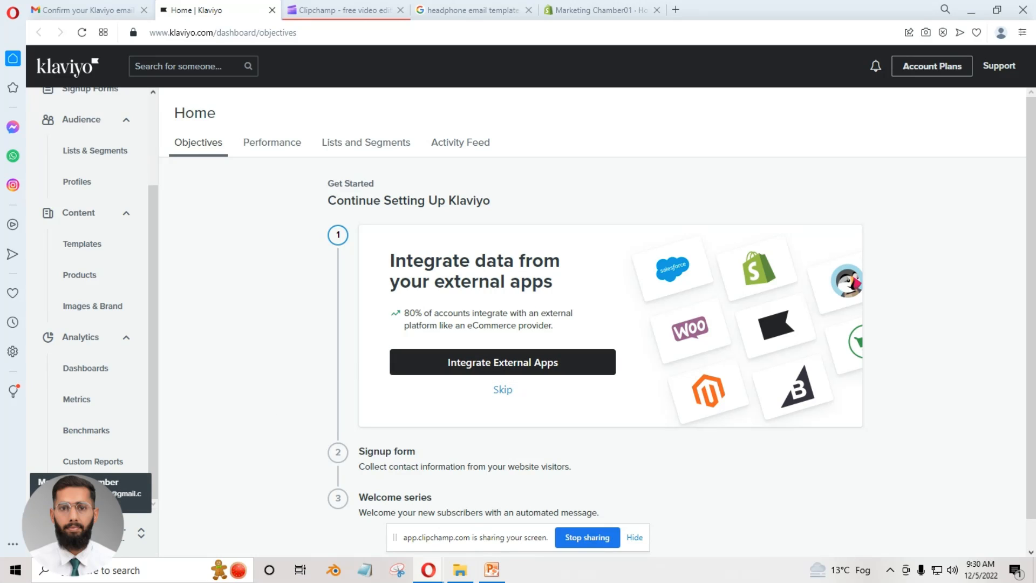
Open the Klaviyo account's Integrations page and check the enabled integrations.
{"action": "left_click", "coordinate": [124, 533]}
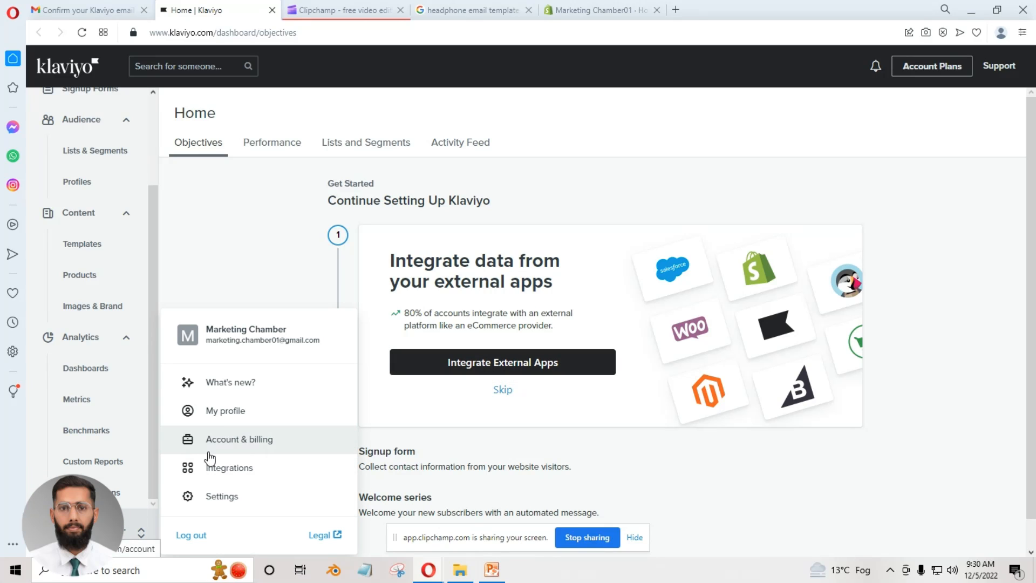
{"action": "left_click", "coordinate": [310, 471]}
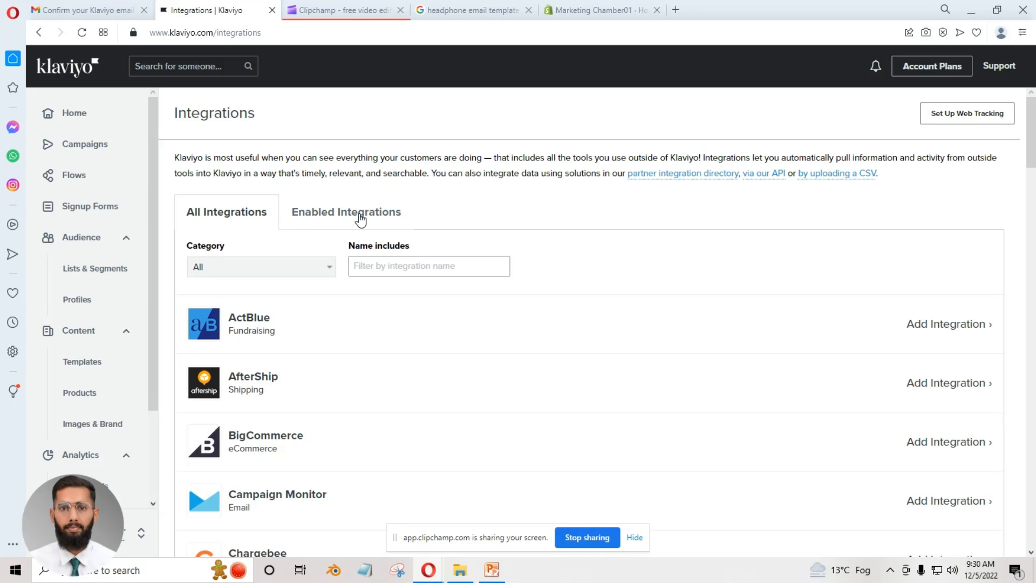
{"action": "left_click", "coordinate": [361, 219]}
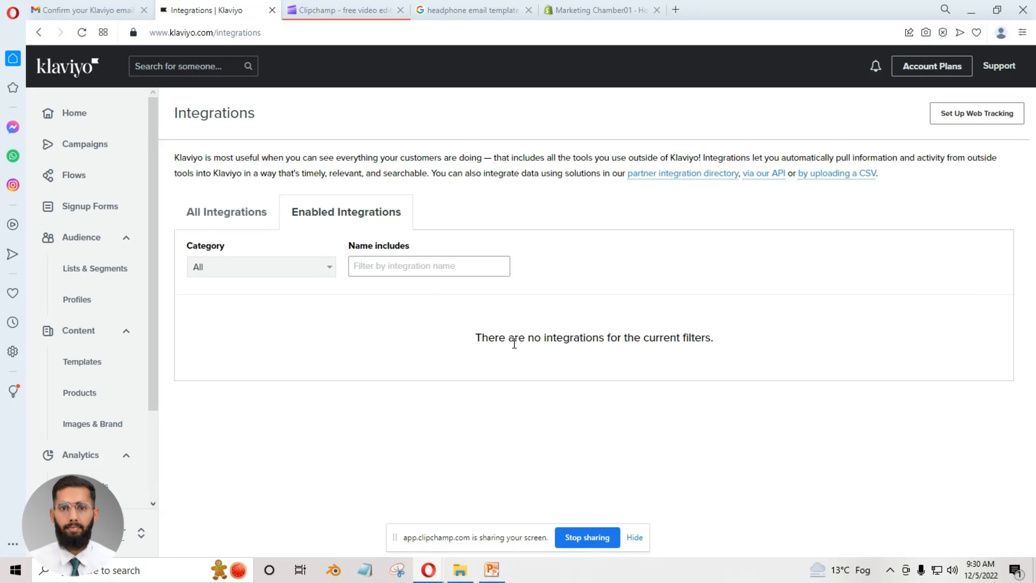
{"action": "left_click_drag", "start_coordinate": [515, 343], "coordinate": [605, 342]}
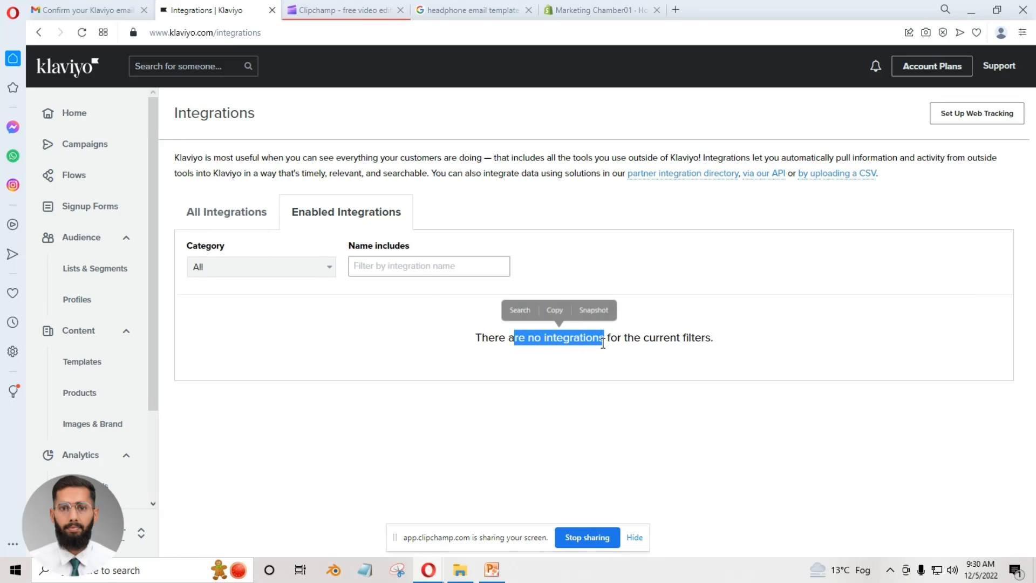
{"action": "left_click", "coordinate": [606, 342]}
Filter all integrations by "shop" and open the setup page of the Shopify integration.
{"action": "left_click", "coordinate": [222, 218]}
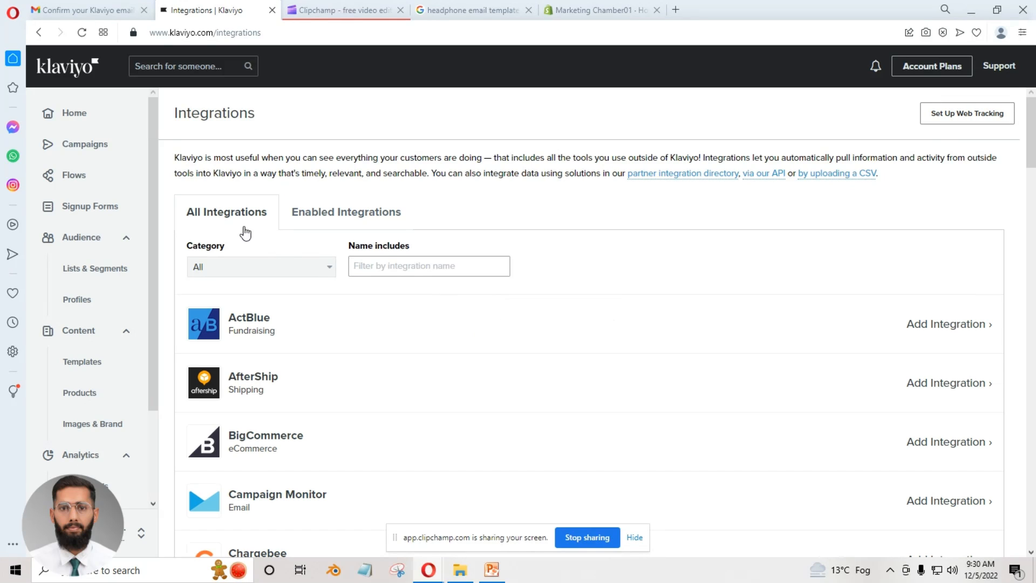
{"action": "left_click", "coordinate": [411, 270]}
{"action": "type", "text": "shopify"}
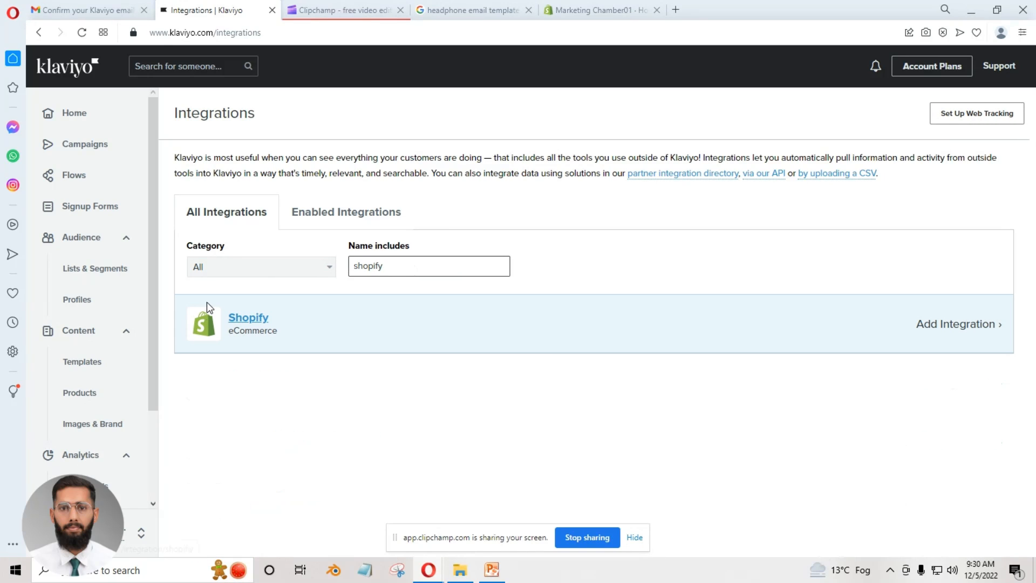
{"action": "left_click", "coordinate": [254, 316]}
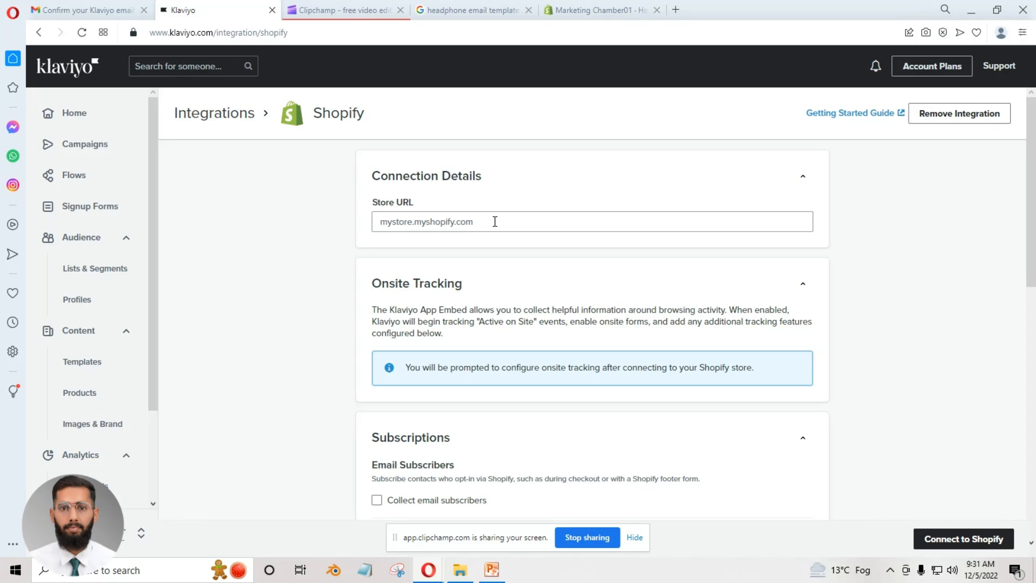
{"action": "left_click", "coordinate": [591, 7]}
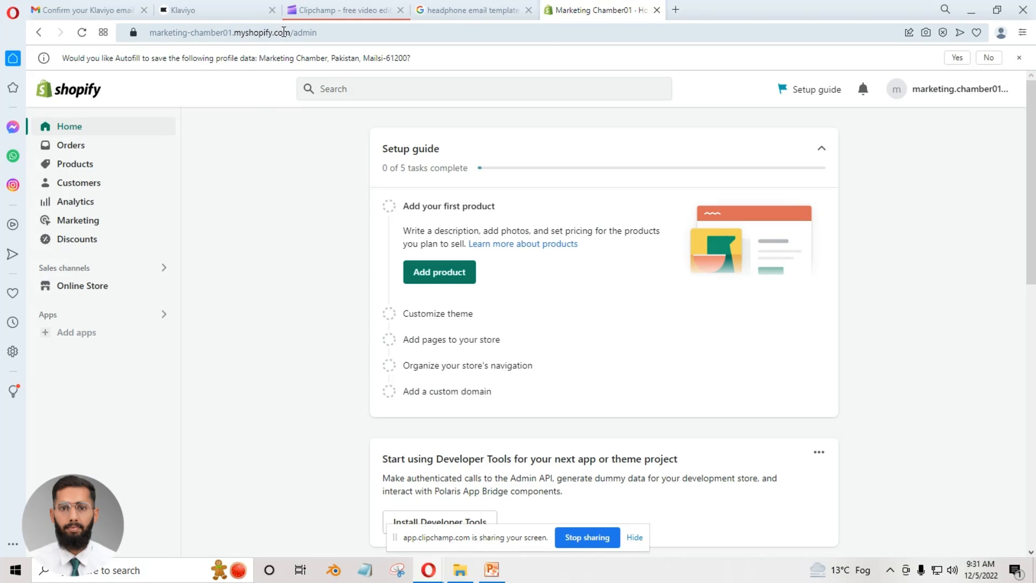
{"action": "left_click_drag", "start_coordinate": [289, 32], "coordinate": [143, 39]}
{"action": "key", "text": "ctrl+c"}
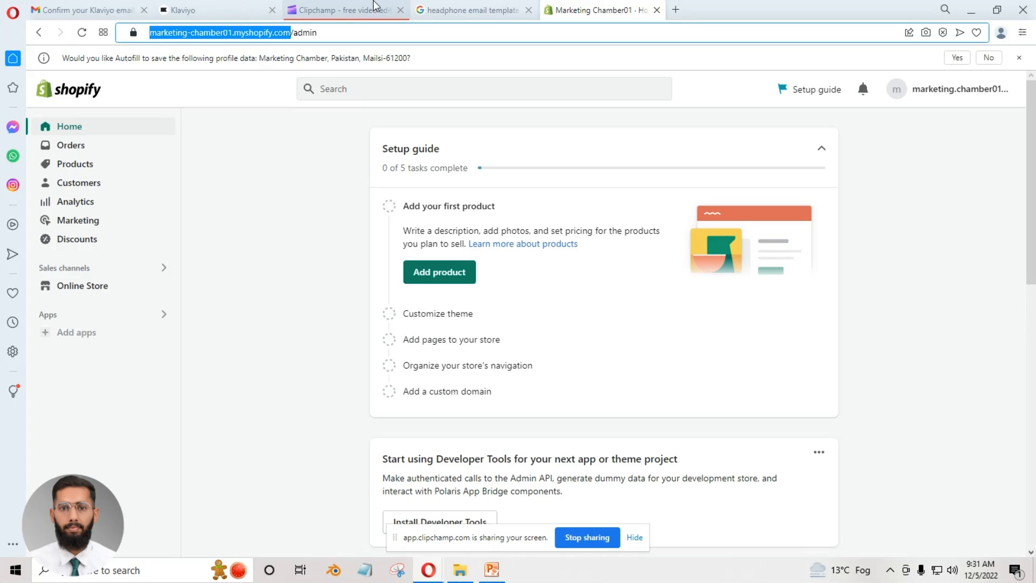
{"action": "left_click", "coordinate": [232, 10]}
{"action": "left_click", "coordinate": [462, 228]}
{"action": "key", "text": "ctrl+v"}
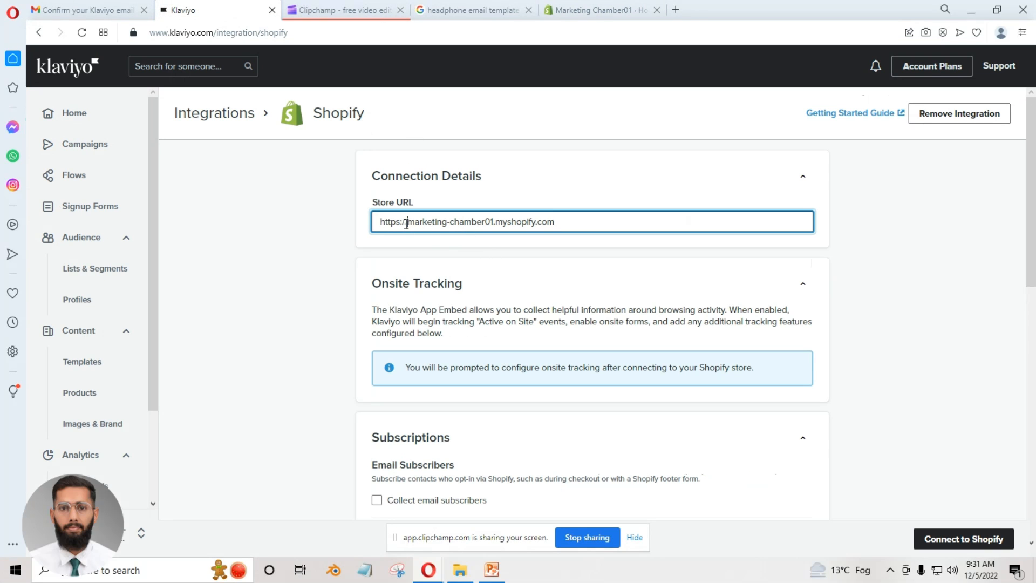
{"action": "left_click_drag", "start_coordinate": [410, 224], "coordinate": [369, 226]}
{"action": "key", "text": "BackSpace"}
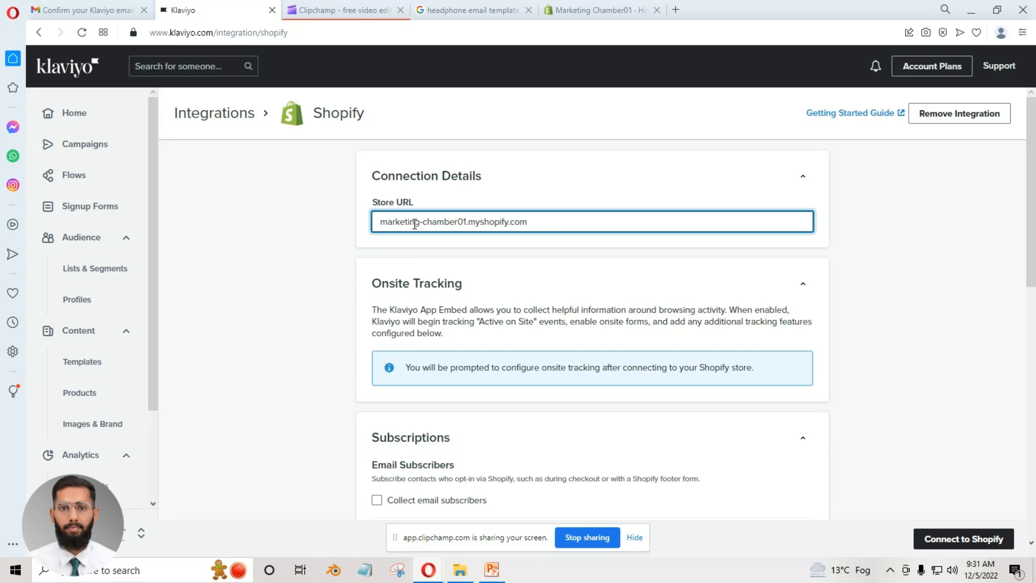
{"action": "left_click", "coordinate": [332, 284]}
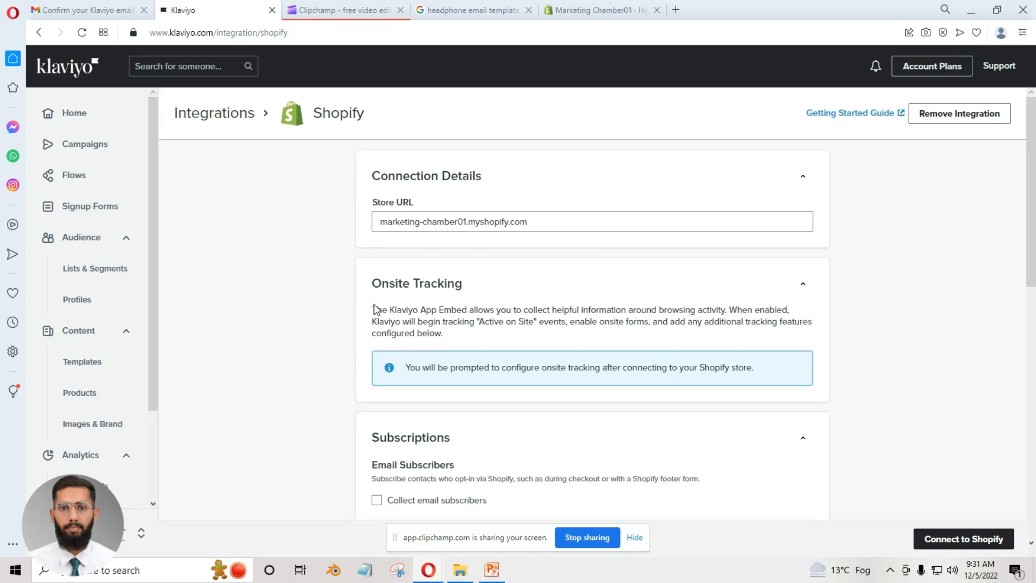
Add a trailing slash to the Store URL in the Shopify connection details.
{"action": "scroll", "coordinate": [377, 310], "scroll_direction": "down", "scroll_amount": 1}
{"action": "scroll", "coordinate": [511, 177], "scroll_direction": "up", "scroll_amount": 1}
{"action": "left_click", "coordinate": [532, 225]}
{"action": "type", "text": "/"}
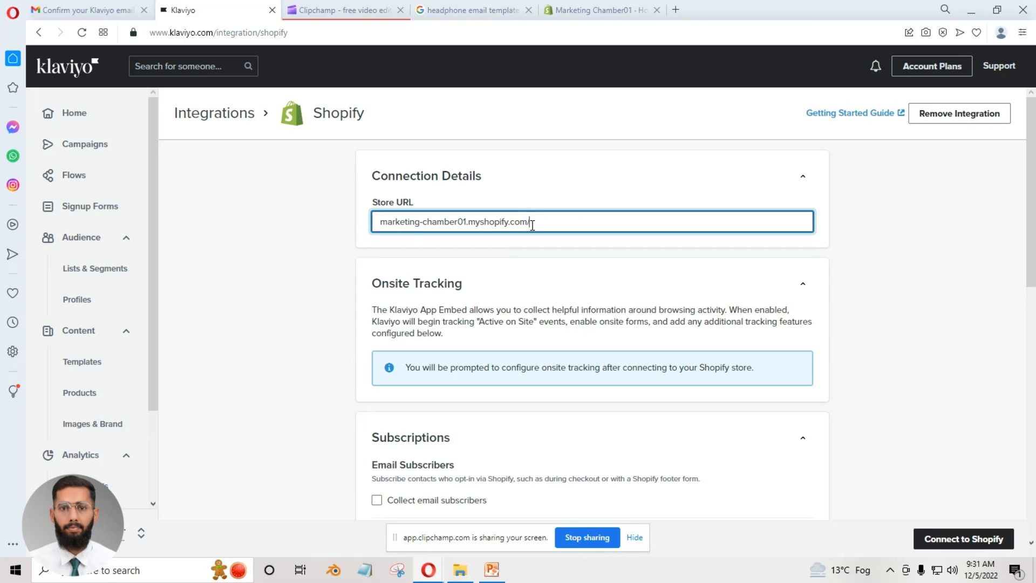
Remove the trailing slash from the Store URL so it reads marketing-chamber01.myshopify.com.
{"action": "left_click", "coordinate": [276, 269]}
{"action": "left_click", "coordinate": [572, 221]}
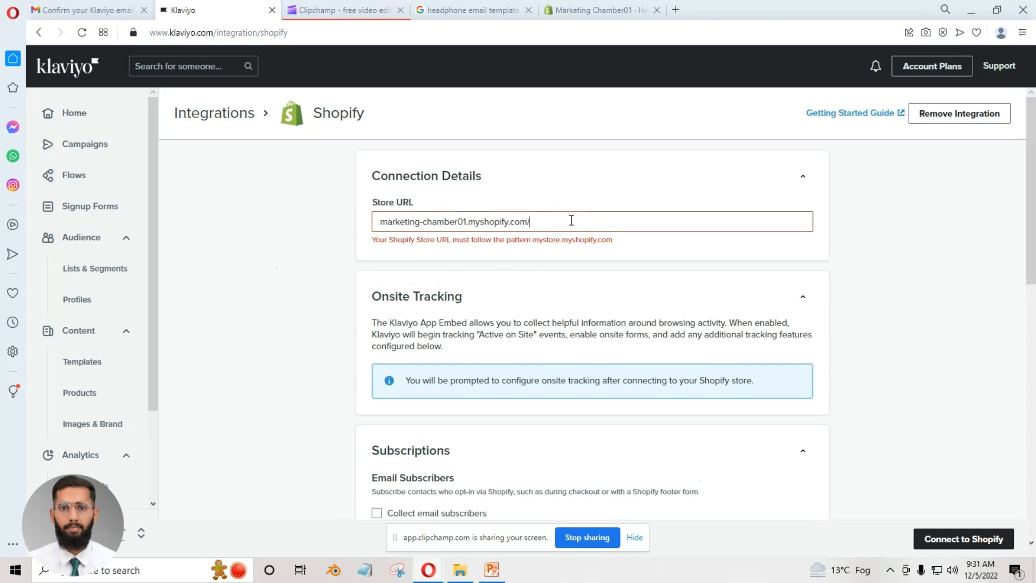
{"action": "key", "text": "BackSpace"}
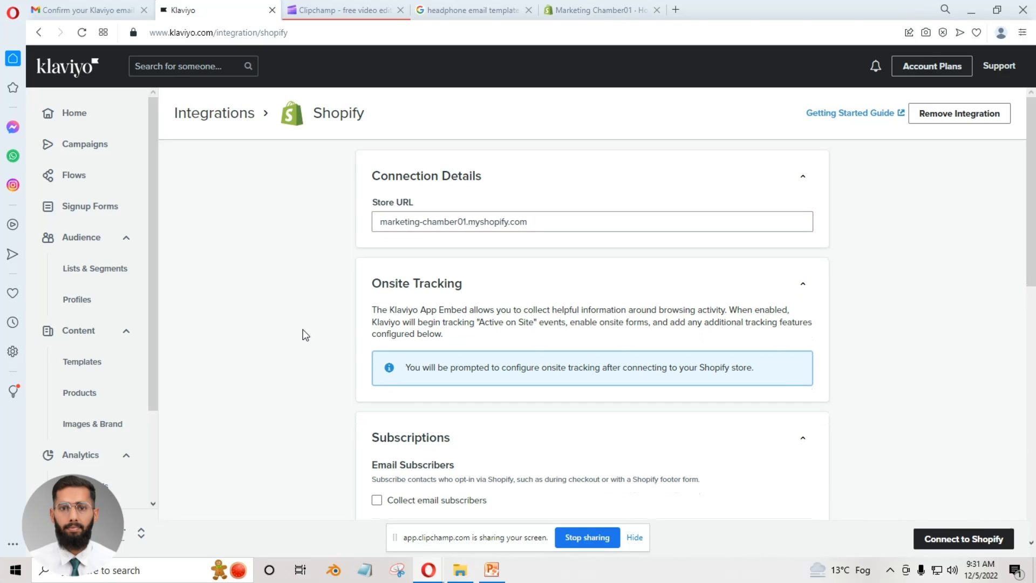
{"action": "left_click", "coordinate": [303, 329]}
Enable collecting email subscribers from Shopify and add them to the Newsletter list.
{"action": "scroll", "coordinate": [300, 338], "scroll_direction": "down", "scroll_amount": 2}
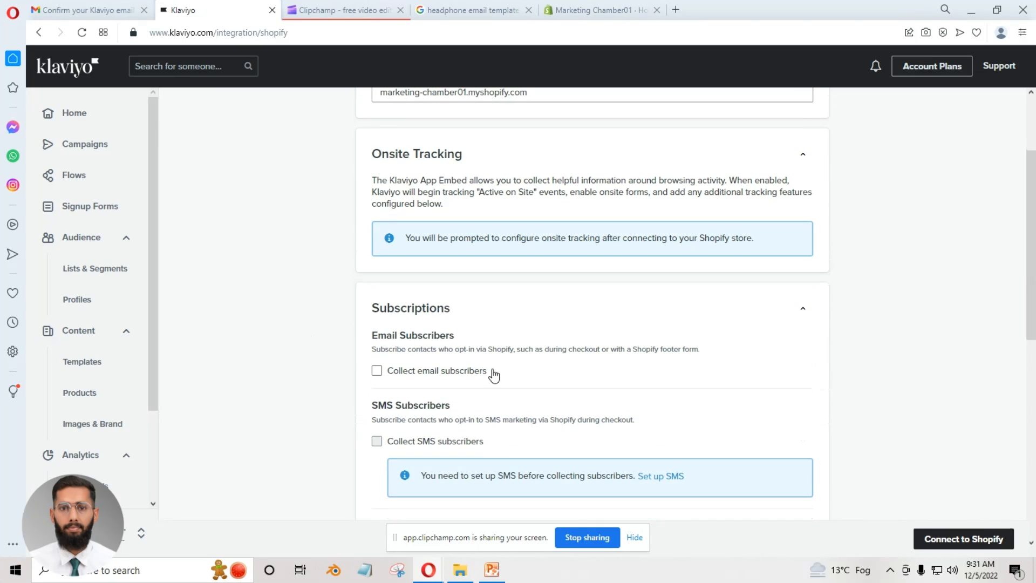
{"action": "left_click", "coordinate": [377, 372]}
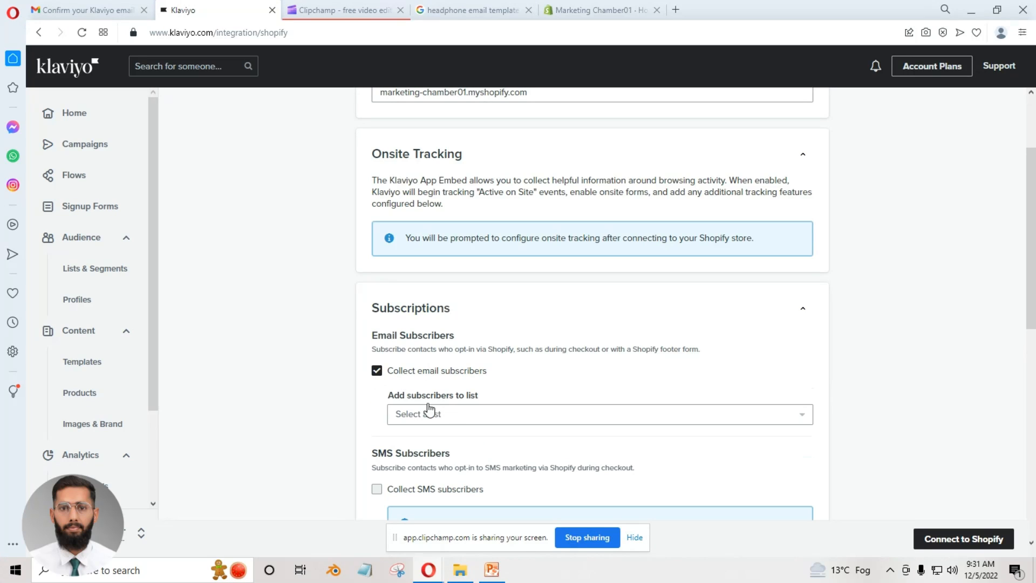
{"action": "left_click", "coordinate": [477, 415]}
{"action": "left_click", "coordinate": [437, 471]}
Enable updating Shopify customer profiles with Klaviyo data in the integration's advanced settings.
{"action": "scroll", "coordinate": [320, 405], "scroll_direction": "down", "scroll_amount": 3}
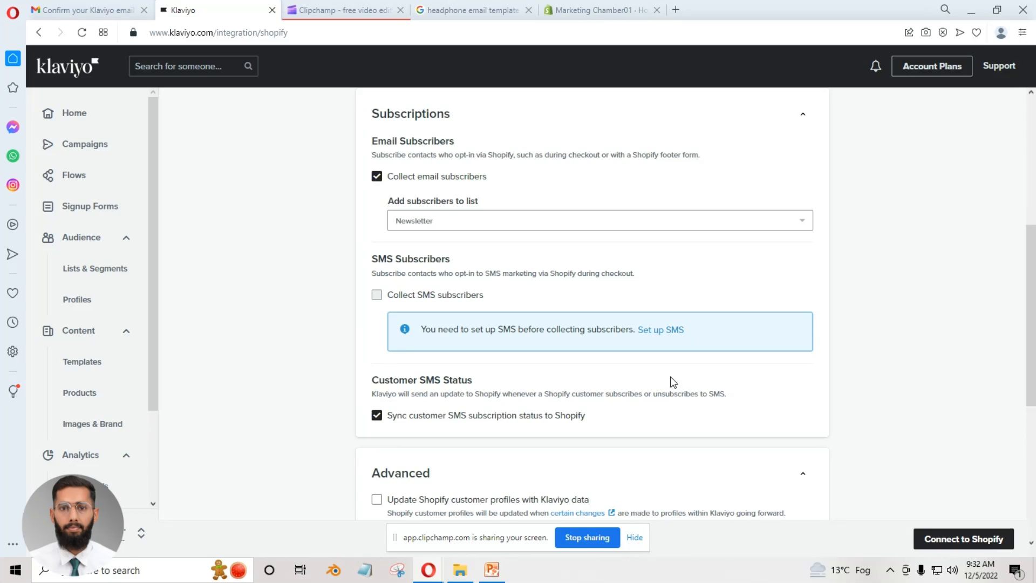
{"action": "scroll", "coordinate": [673, 381], "scroll_direction": "down", "scroll_amount": 1}
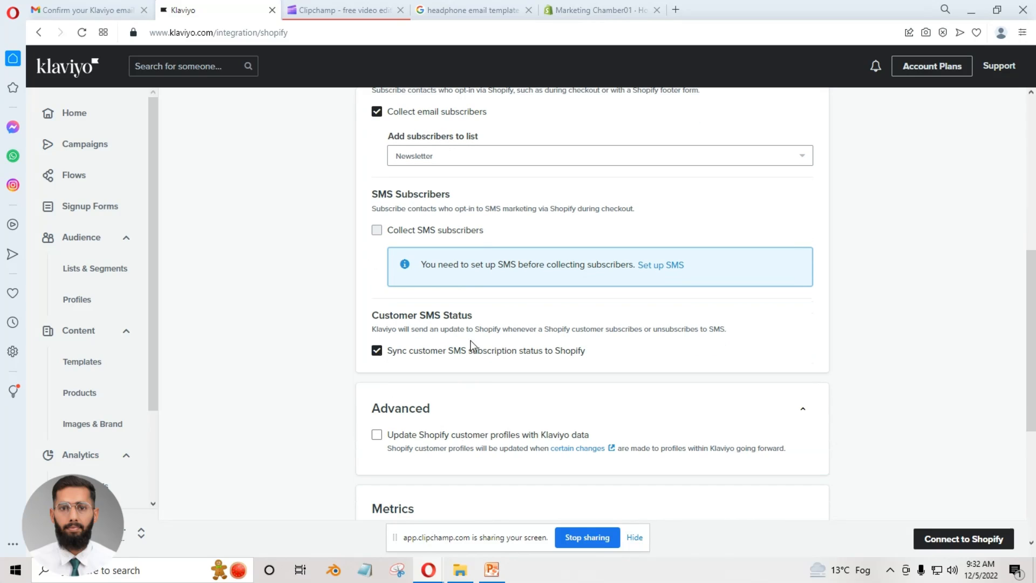
{"action": "left_click", "coordinate": [376, 435]}
Connect the integration to Shopify, install the Klaviyo: Email Marketing & SMS app in the store, and confirm the new integration.
{"action": "scroll", "coordinate": [593, 421], "scroll_direction": "down", "scroll_amount": 2}
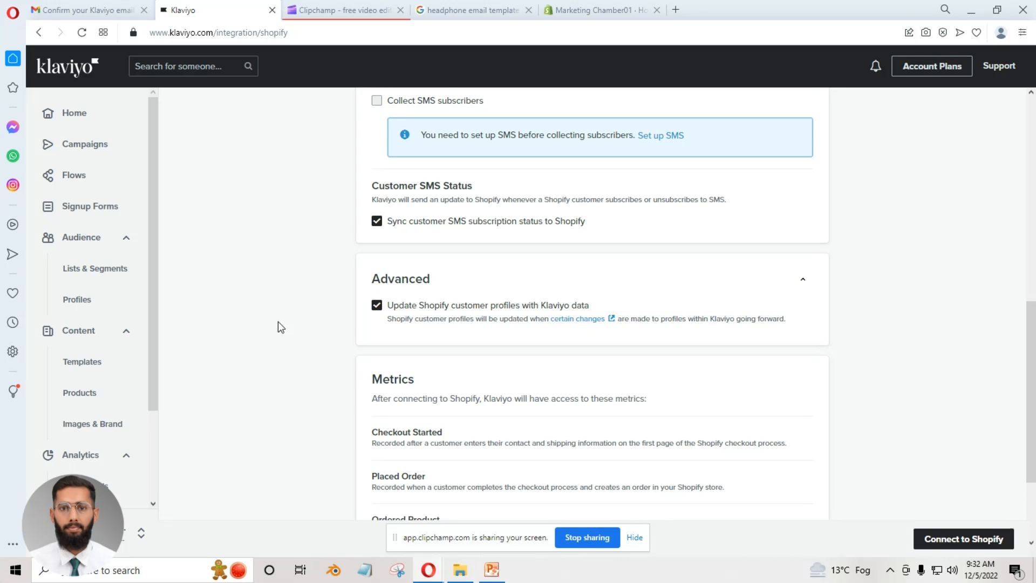
{"action": "scroll", "coordinate": [259, 346], "scroll_direction": "down", "scroll_amount": 3}
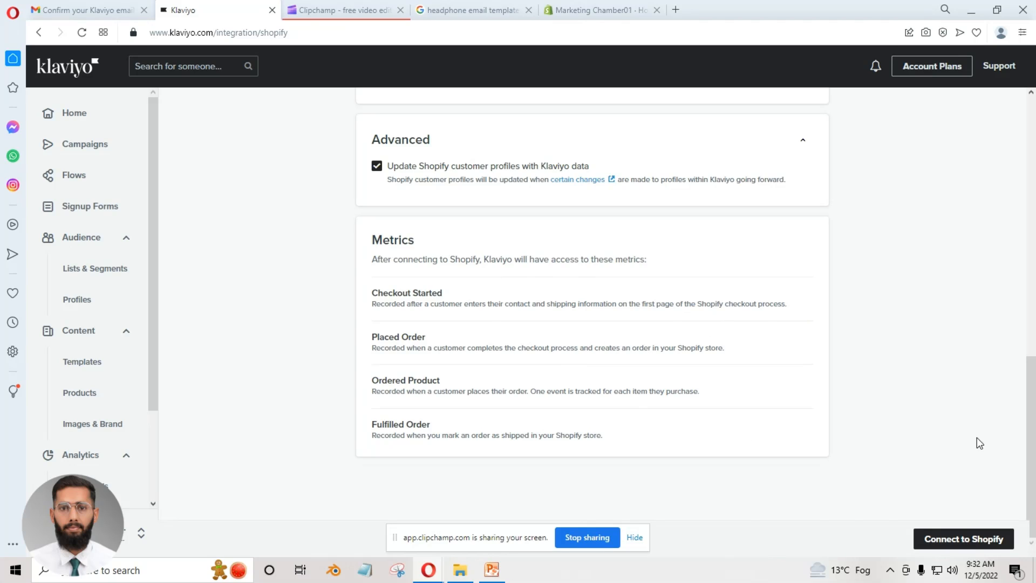
{"action": "left_click", "coordinate": [959, 539]}
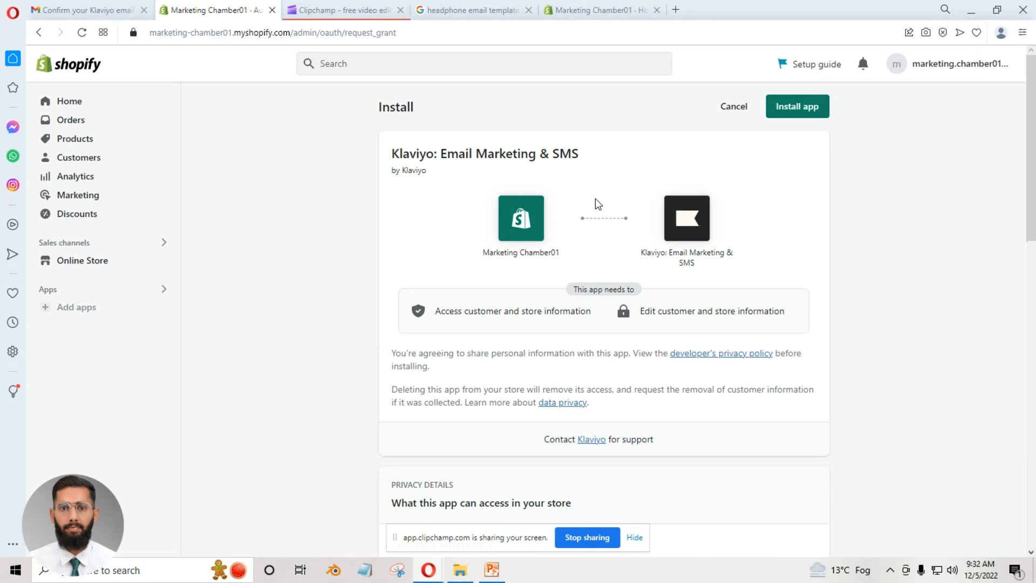
{"action": "left_click", "coordinate": [802, 111]}
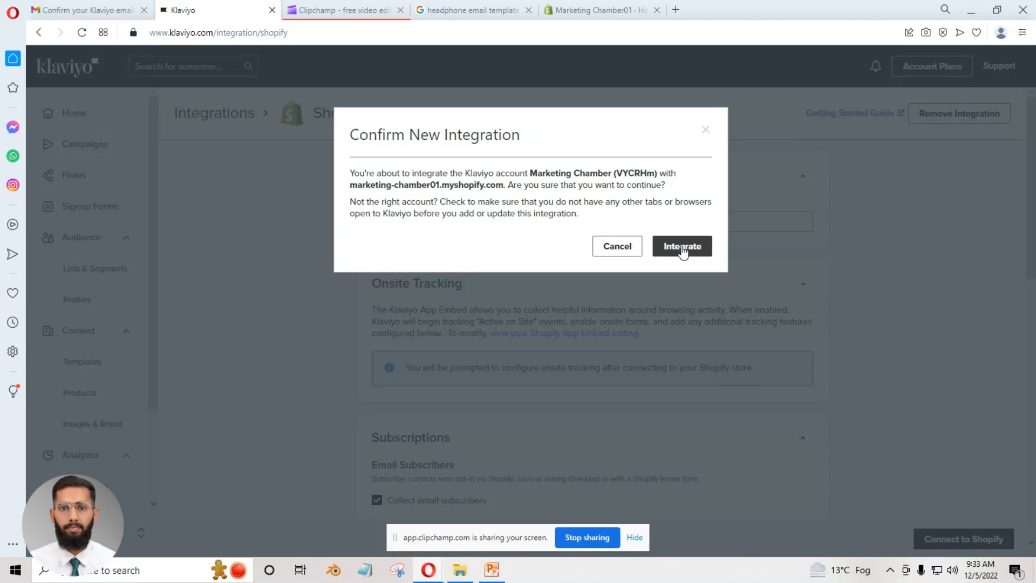
{"action": "left_click", "coordinate": [682, 247]}
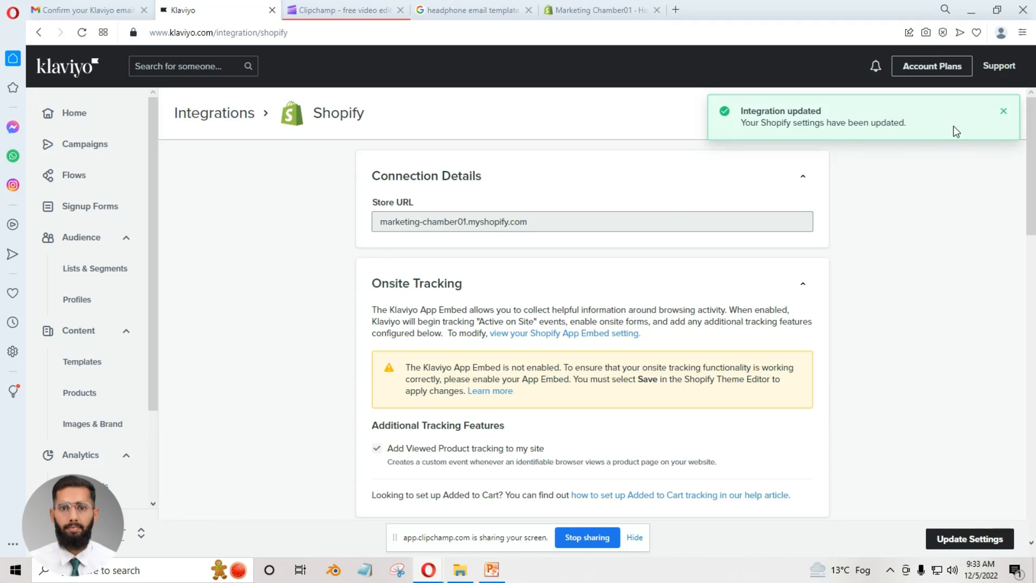
Open the Integrations page of the Marketing Chamber account.
{"action": "left_click", "coordinate": [137, 533]}
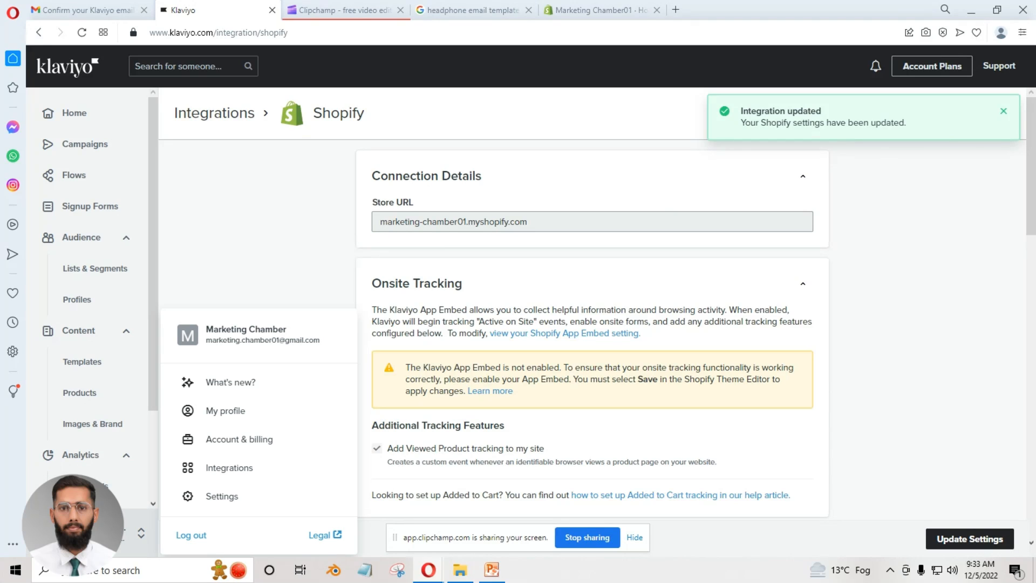
{"action": "left_click", "coordinate": [237, 466]}
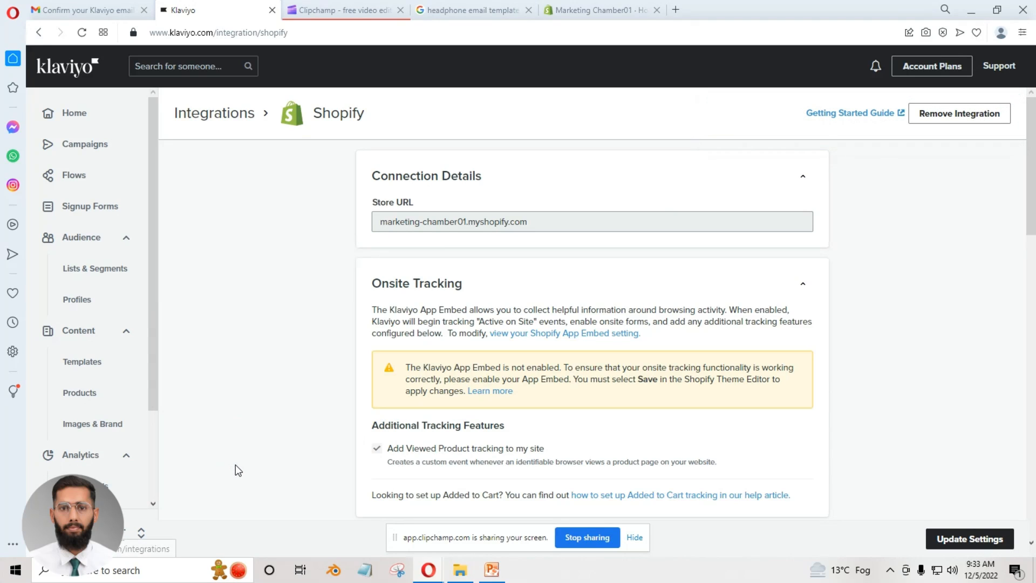